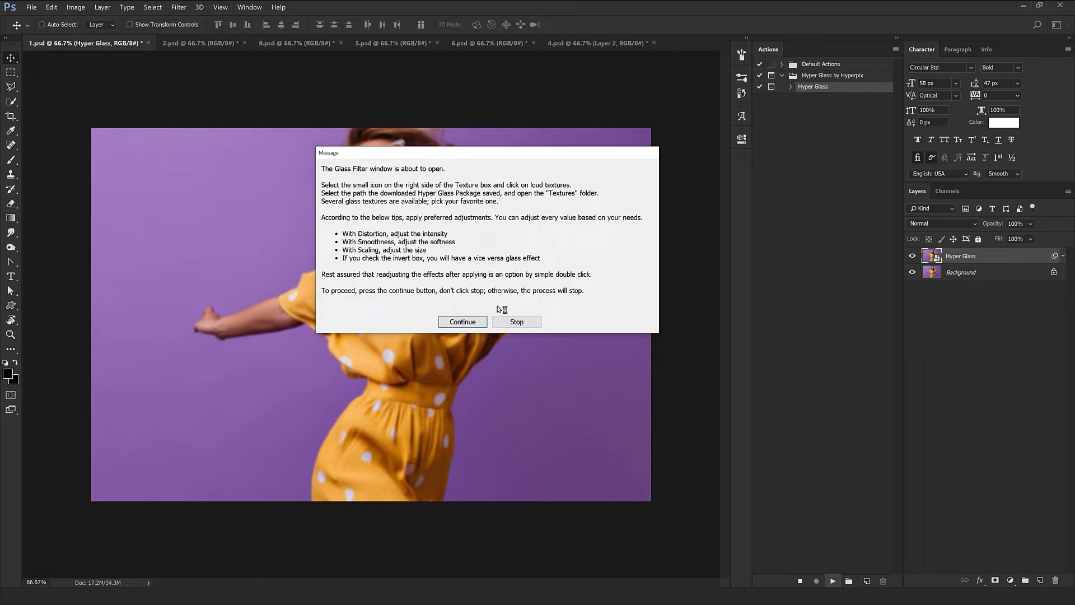
- Continue the action into the Glass filter and choose Load Texture to browse for a custom texture
left_click(462, 322)
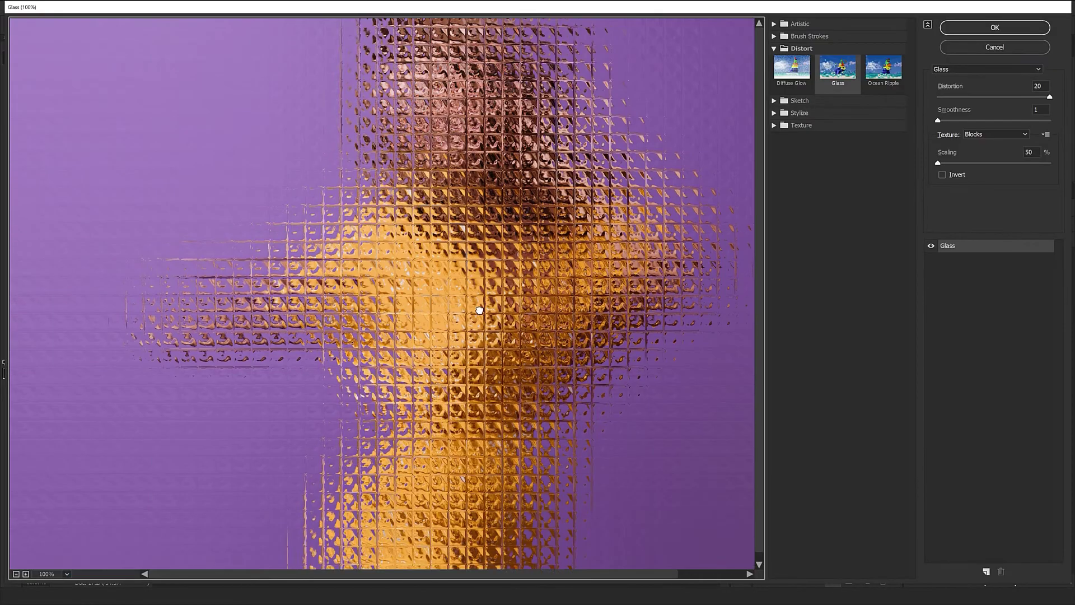
left_click_drag(479, 309, 564, 58)
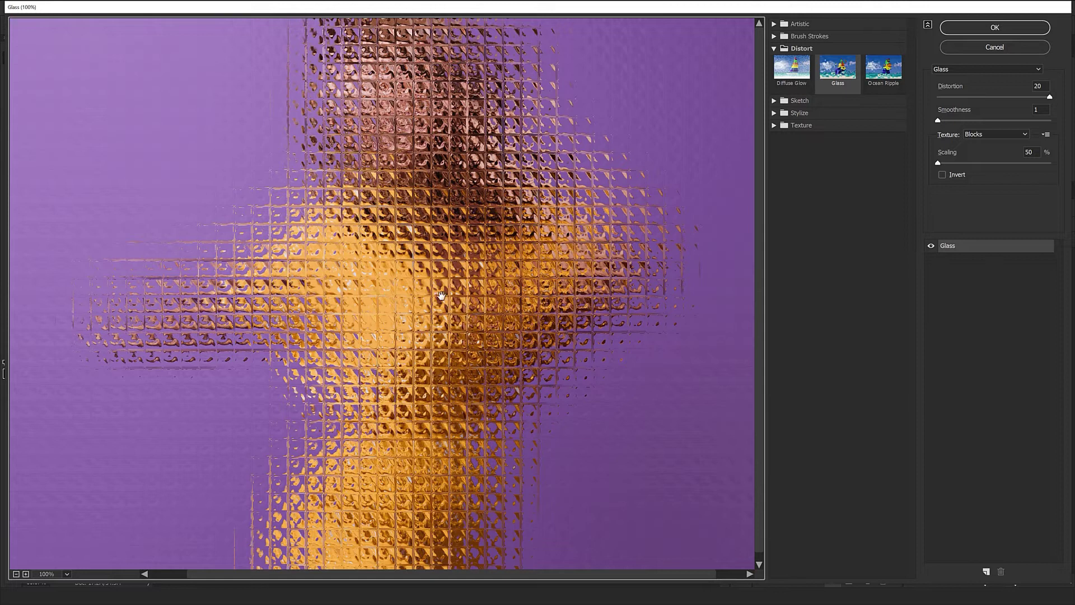
left_click(1046, 135)
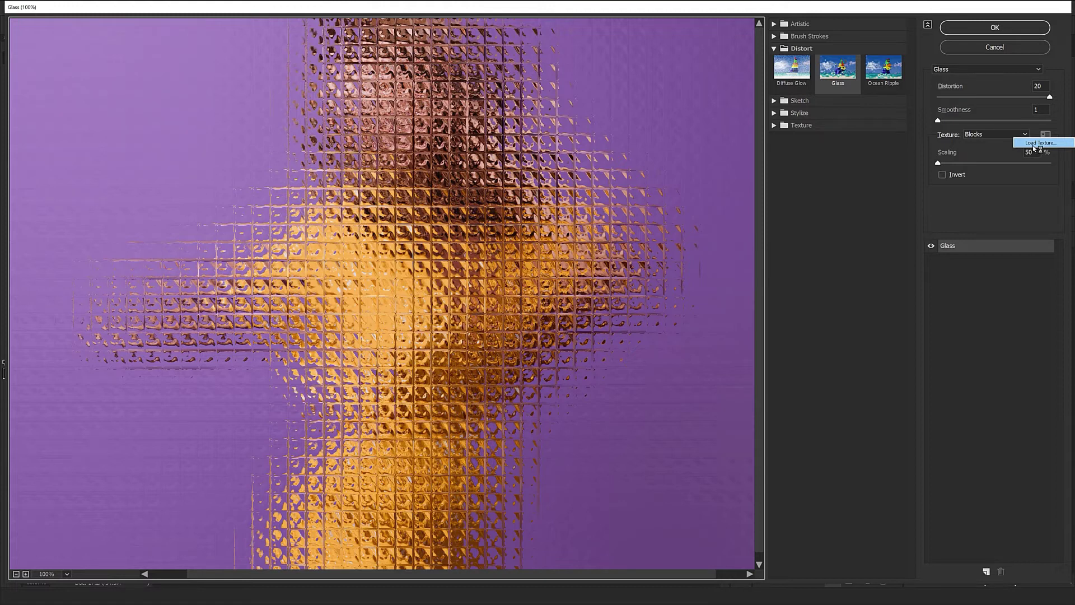
left_click(1034, 143)
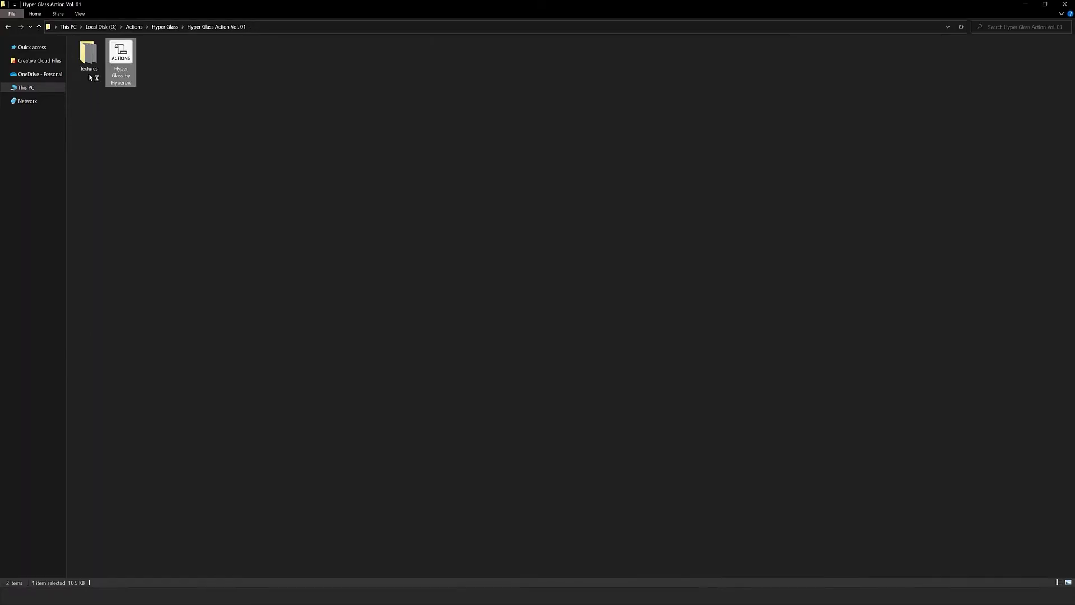
- Load texture 04 from the Hyper Glass Textures folder into the Glass filter
left_click(89, 62)
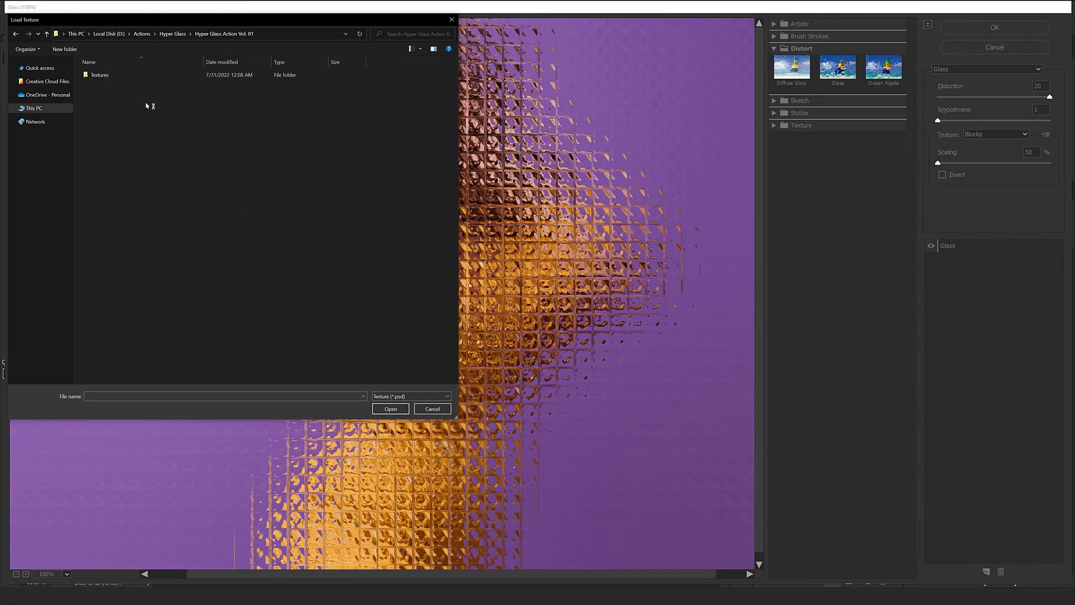
double_click(106, 75)
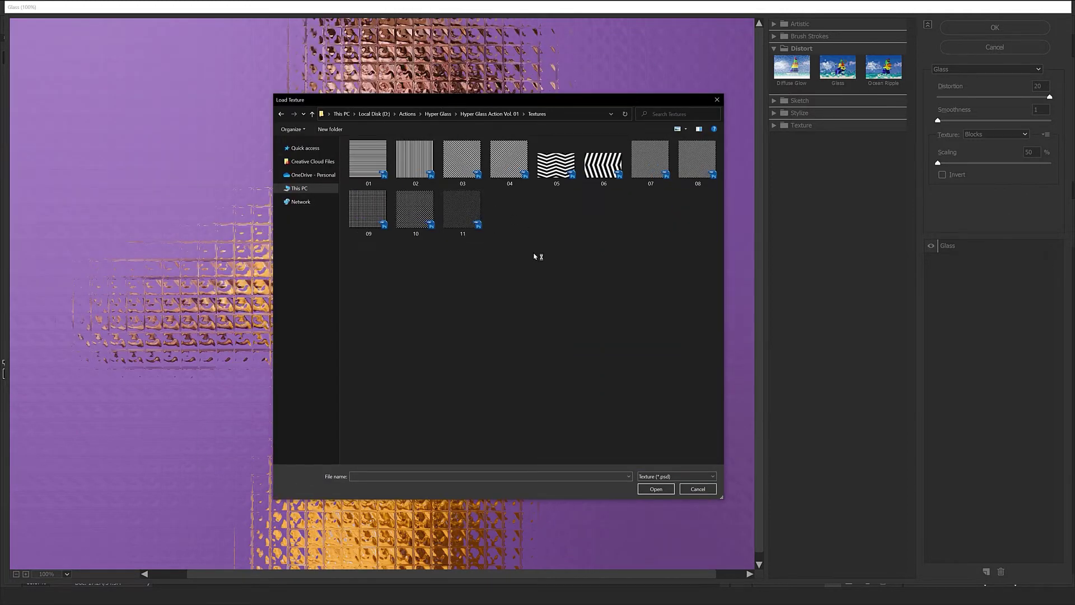
double_click(509, 163)
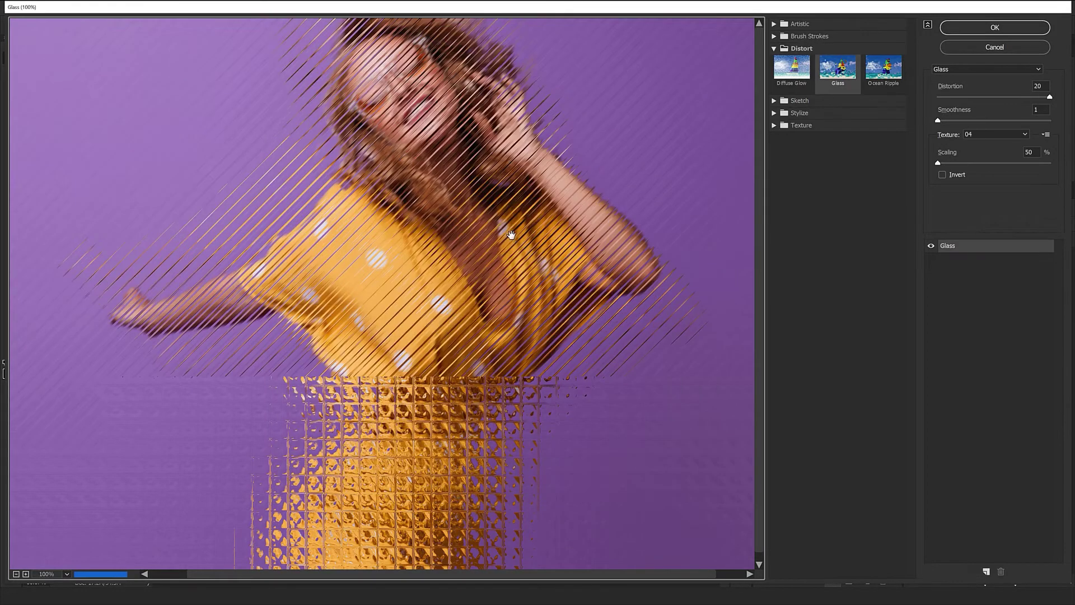
- Apply the Glass filter with Scaling 74, higher Smoothness and Distortion 5
left_click_drag(430, 140, 427, 139)
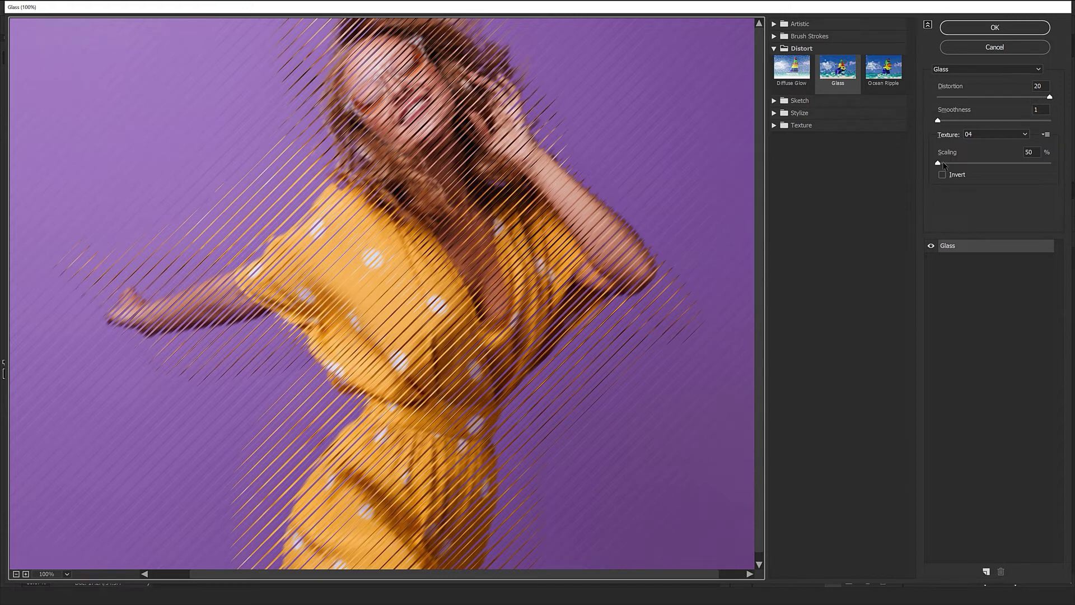
mouse_move(944, 164)
left_mouse_down()
mouse_move(967, 168)
mouse_move(955, 164)
left_mouse_up()
left_click_drag(938, 121, 977, 136)
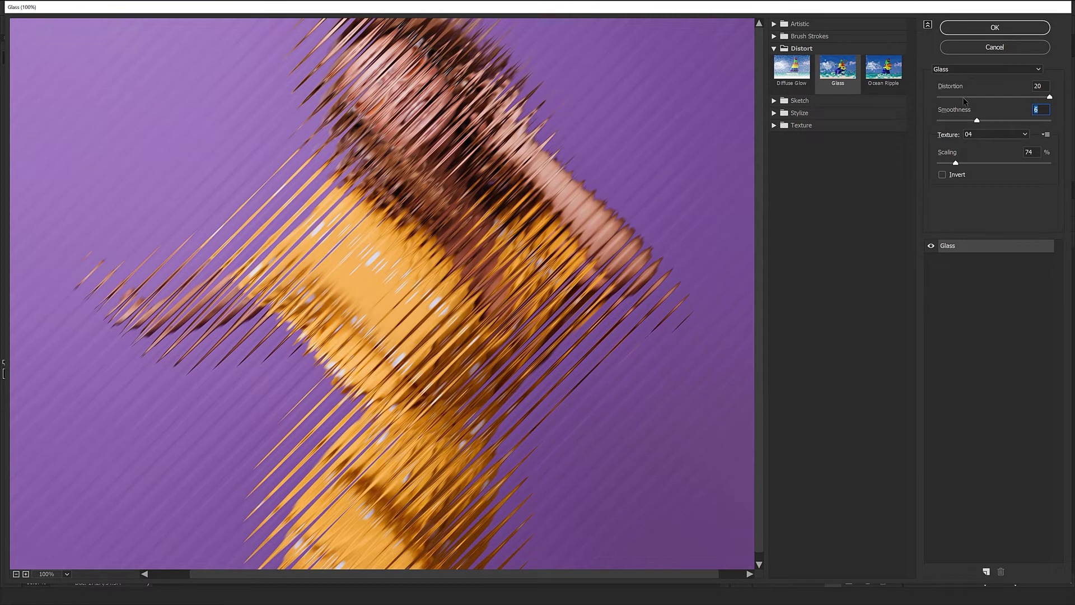
mouse_move(1035, 99)
left_mouse_down()
mouse_move(954, 95)
mouse_move(1050, 101)
left_mouse_up()
left_click(999, 32)
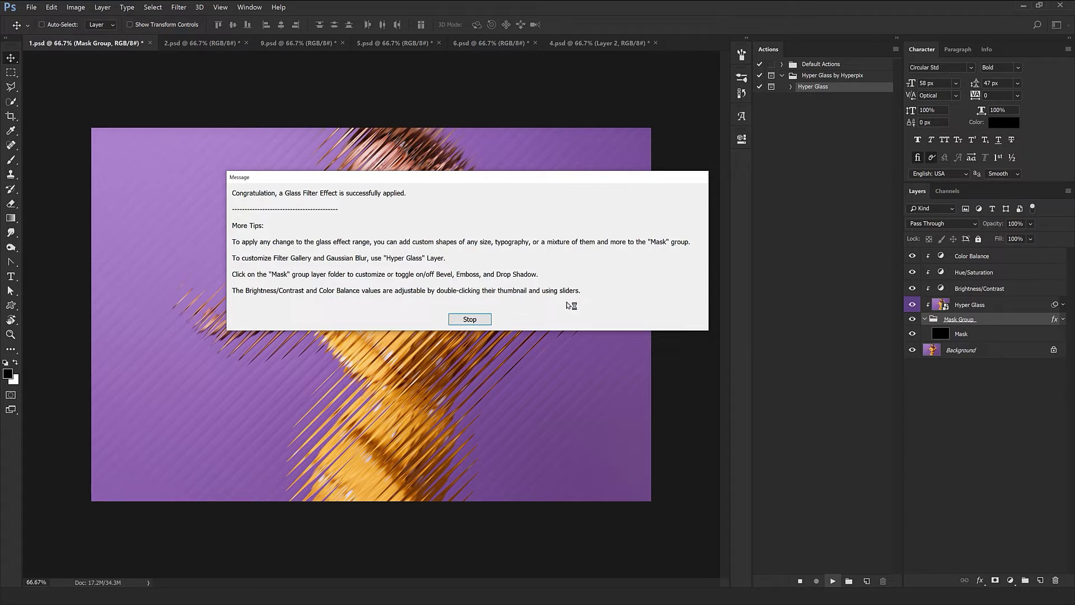
- Dismiss the success message, inspect the glass at 100% zoom, and collapse the Actions panel
left_click(470, 319)
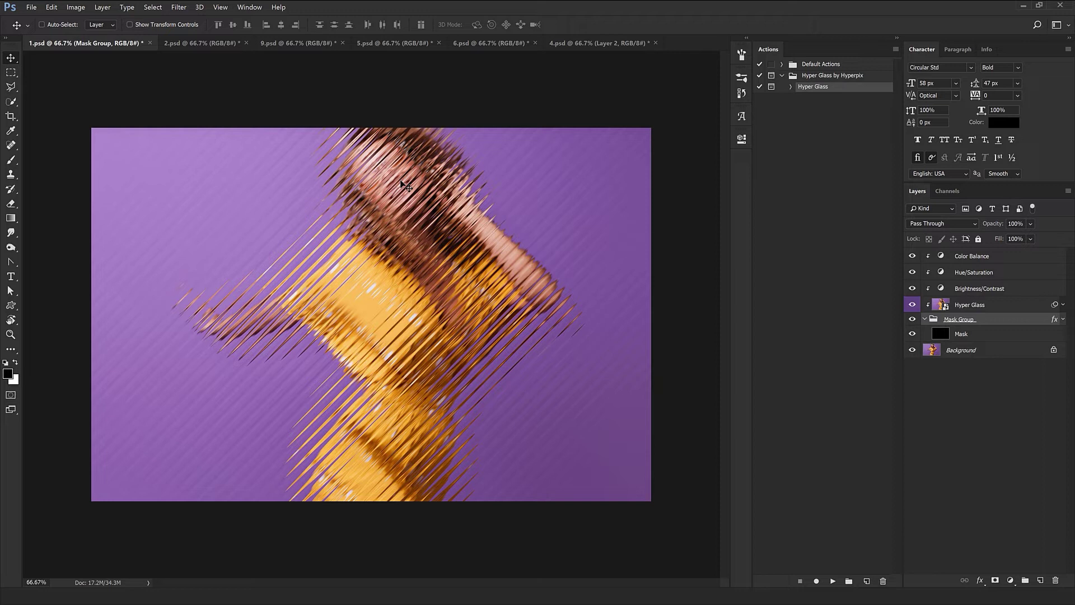
key("ctrl+1")
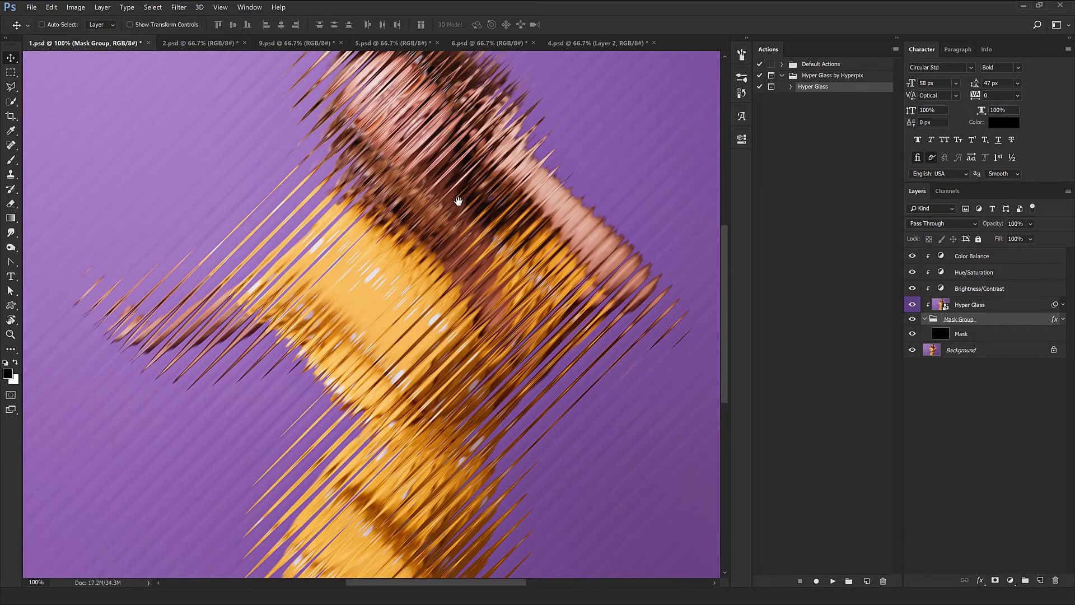
left_click_drag(458, 201, 422, 216)
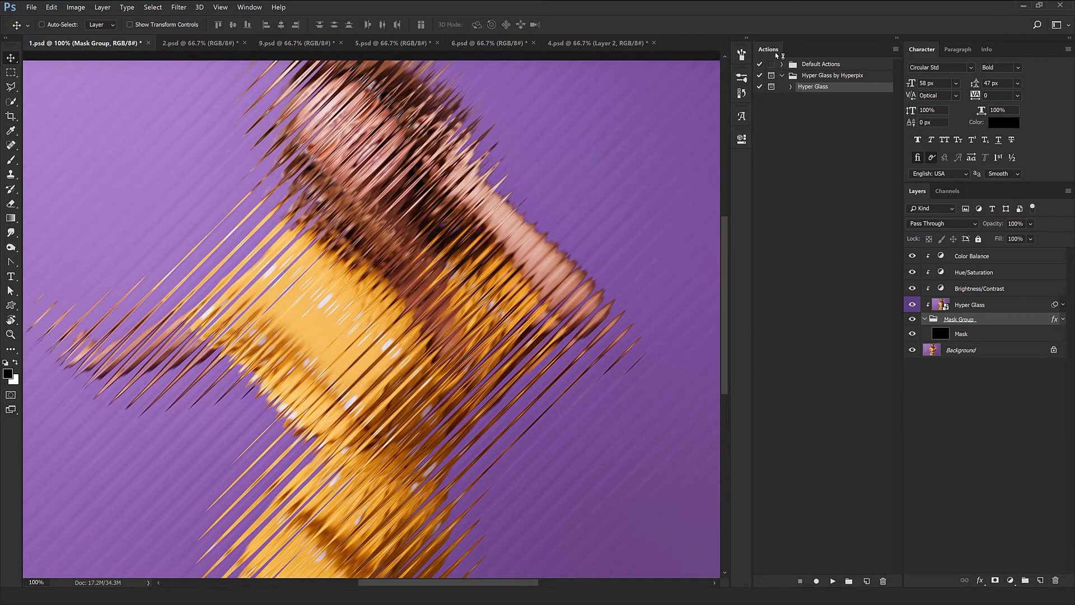
left_click(893, 43)
key("ctrl+minus")
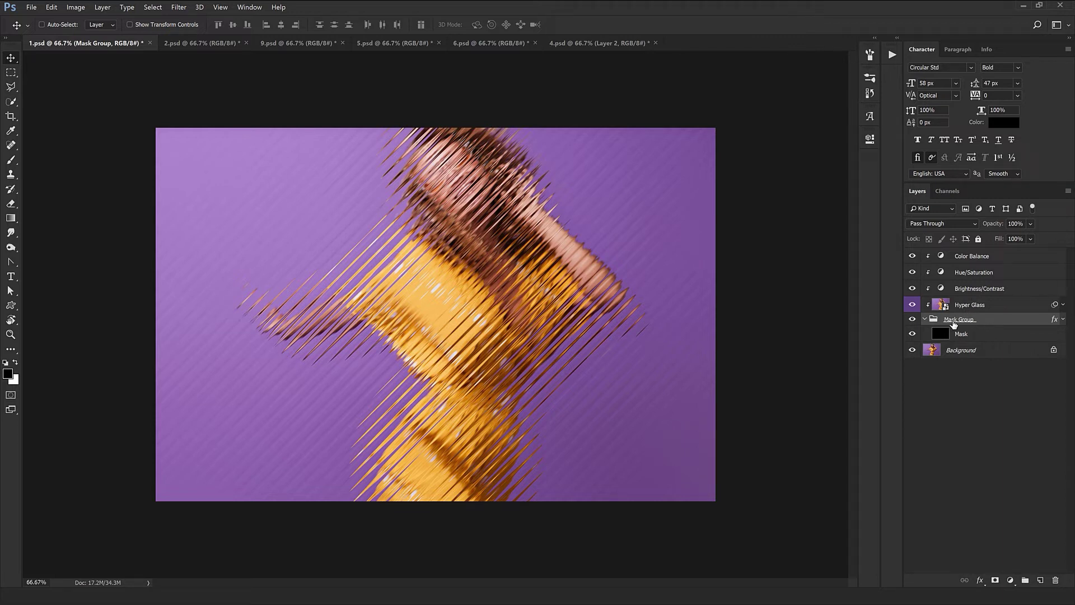
- Transform the Mask layer into a thin full-height vertical strip over the woman's body
left_click(971, 336)
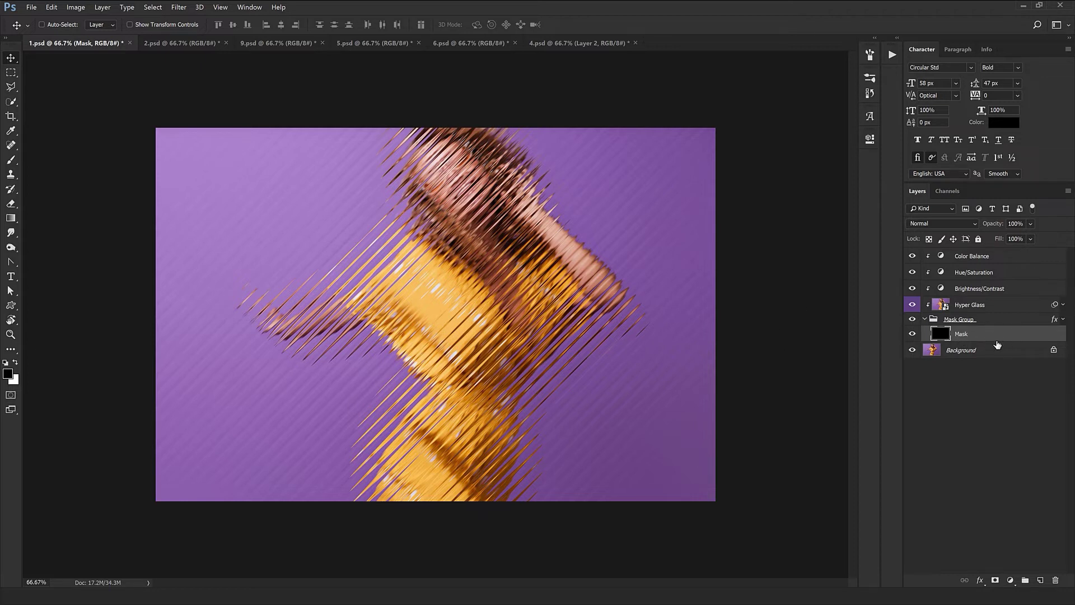
left_click_drag(497, 168, 489, 324)
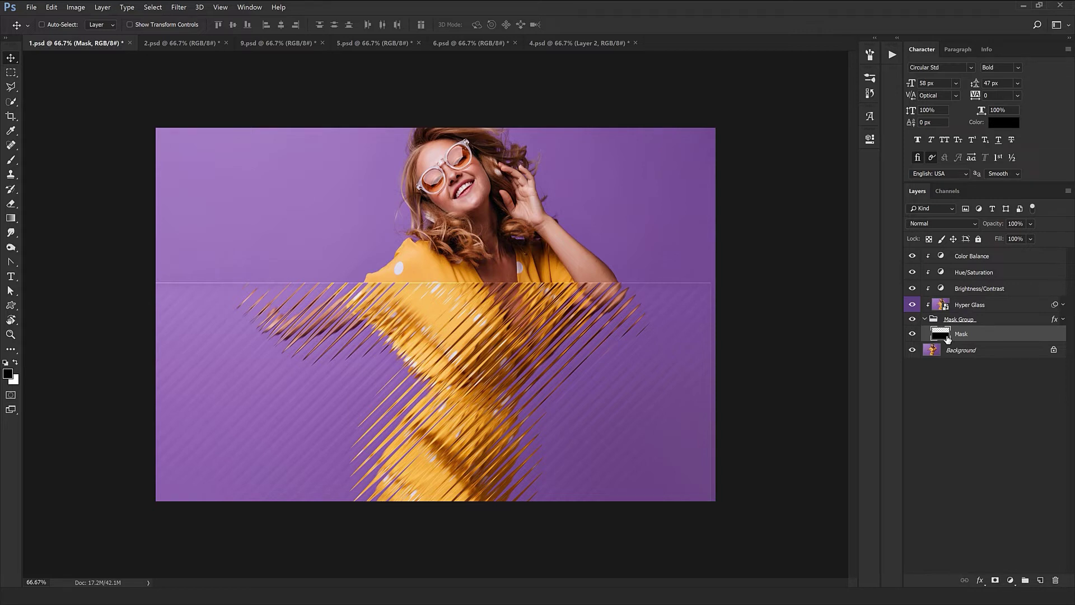
left_click_drag(497, 408, 507, 227)
key("ctrl+t")
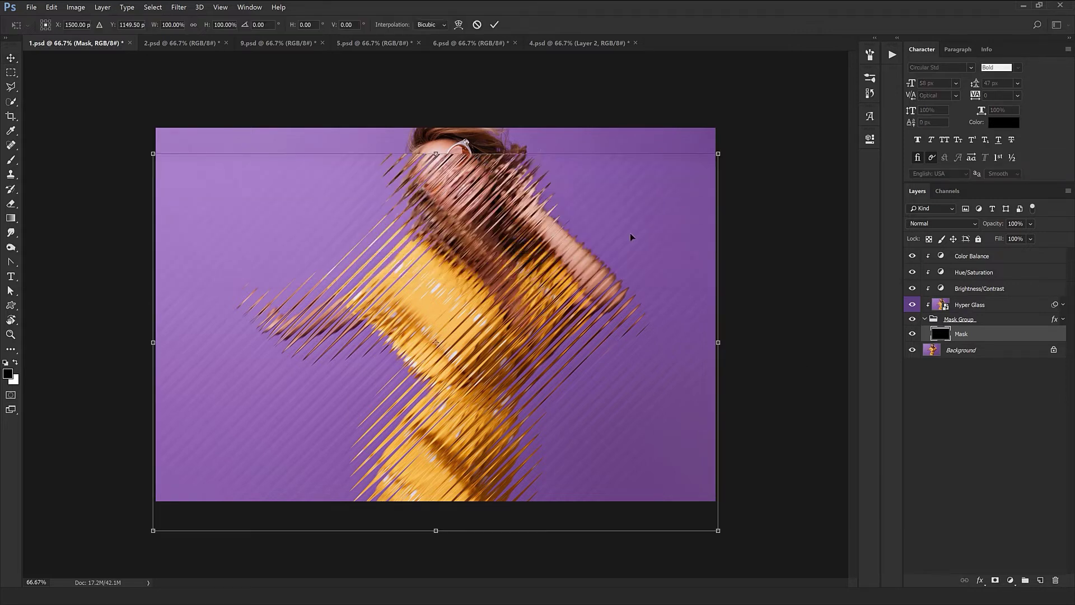
left_click_drag(720, 152, 524, 162)
left_click_drag(494, 303, 496, 500)
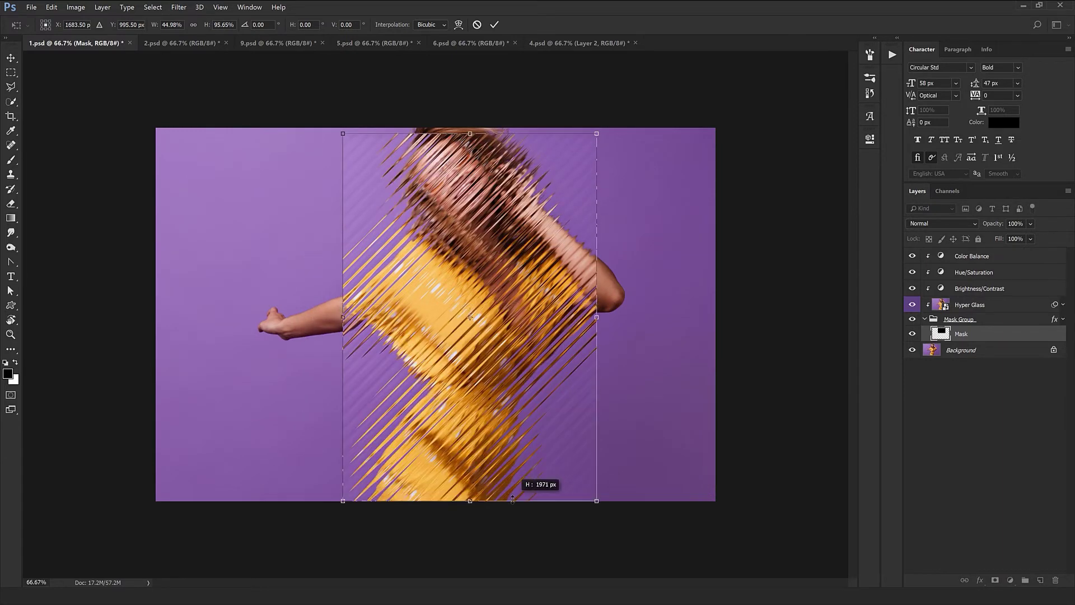
left_click_drag(597, 331, 435, 331)
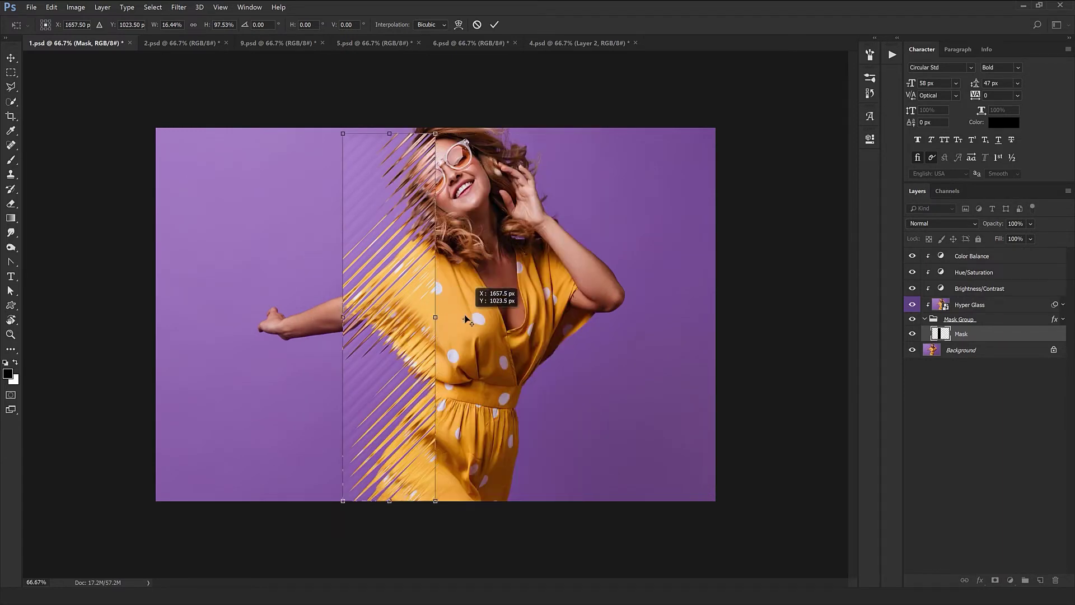
left_click_drag(397, 282, 485, 283)
key("Return")
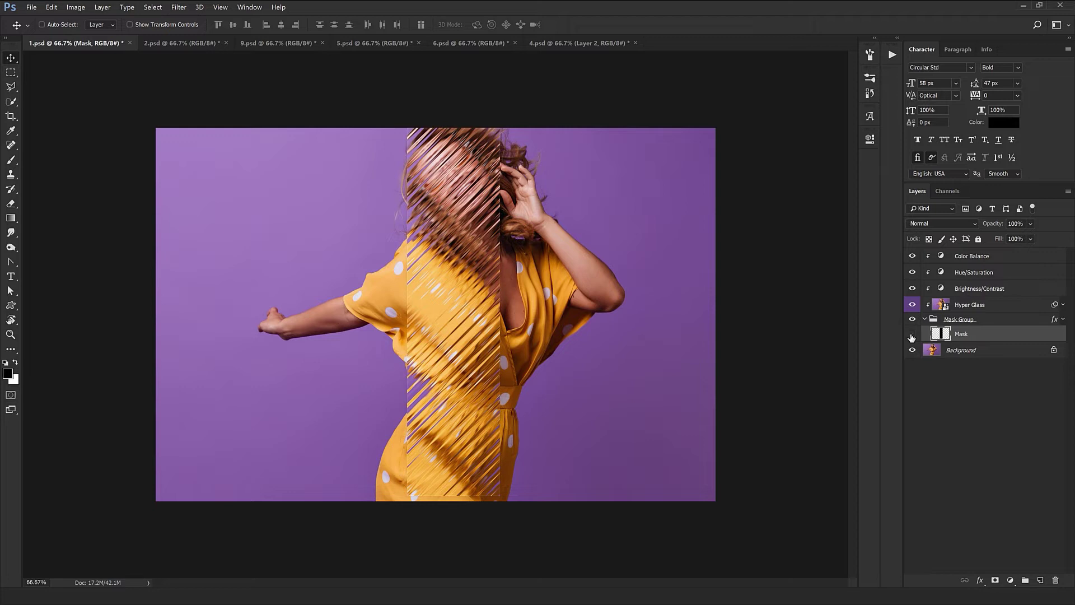
- Hide the Mask and draw an ellipse inside Mask Group over the woman's head
left_click(911, 336)
left_click(11, 305)
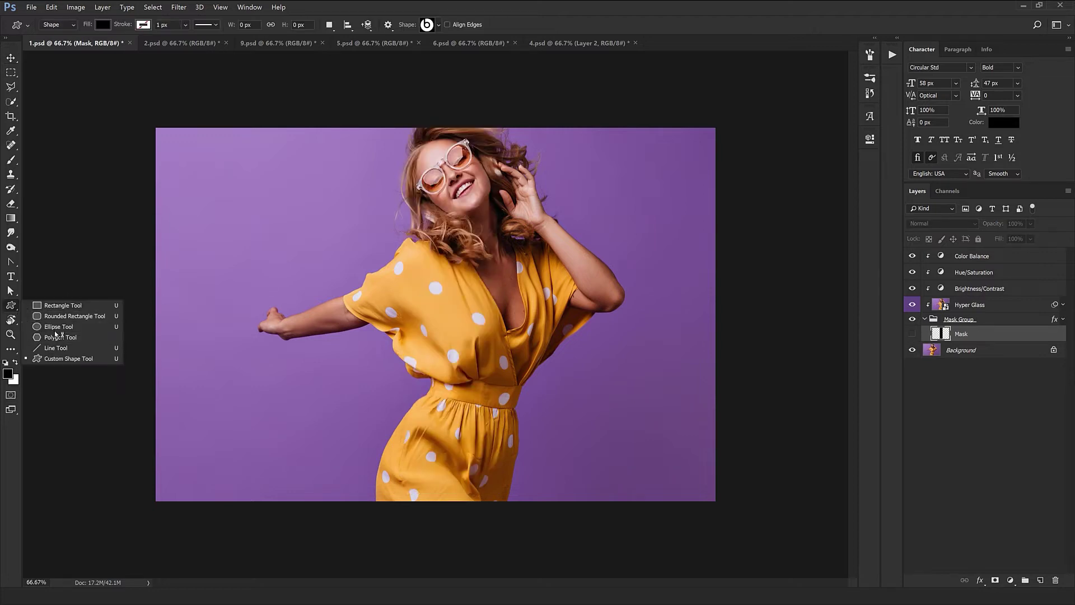
left_click(58, 327)
left_click(940, 323)
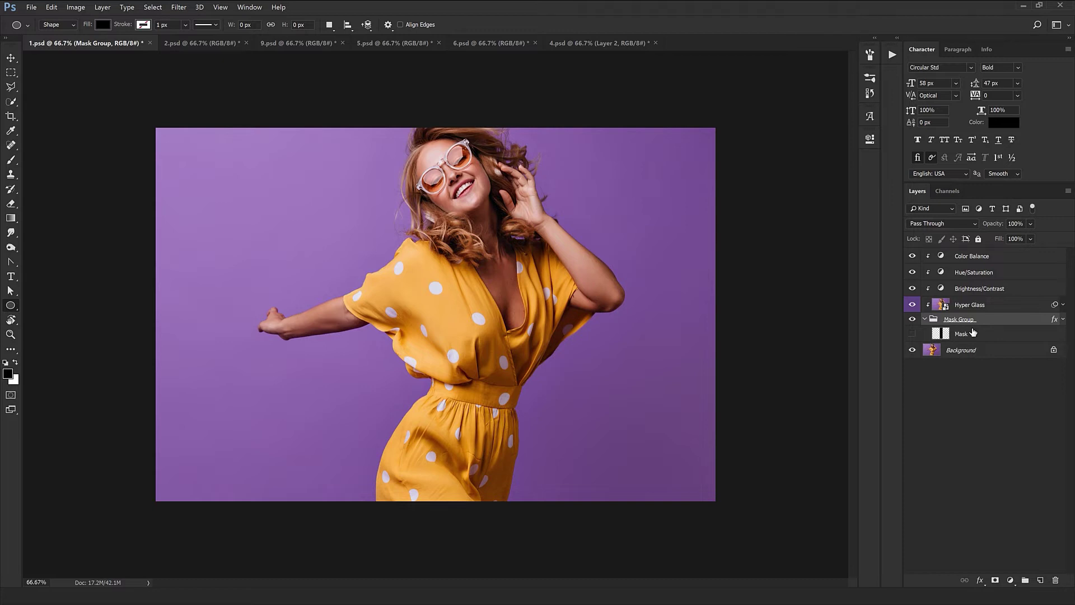
left_click(973, 333)
left_click_drag(414, 213, 555, 363)
key("v")
left_click_drag(488, 315, 480, 211)
- Try a glass rectangle across the body, delete it, and nudge the ellipse right
right_click(10, 305)
left_click(51, 307)
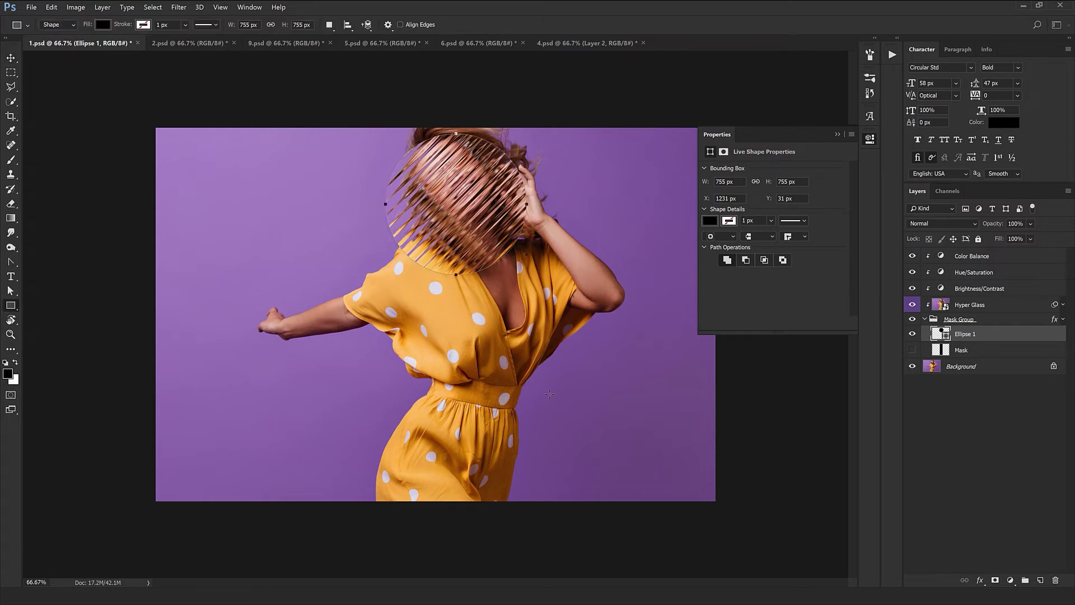
left_click_drag(549, 394, 275, 312)
key("v")
left_click_drag(493, 368, 458, 344)
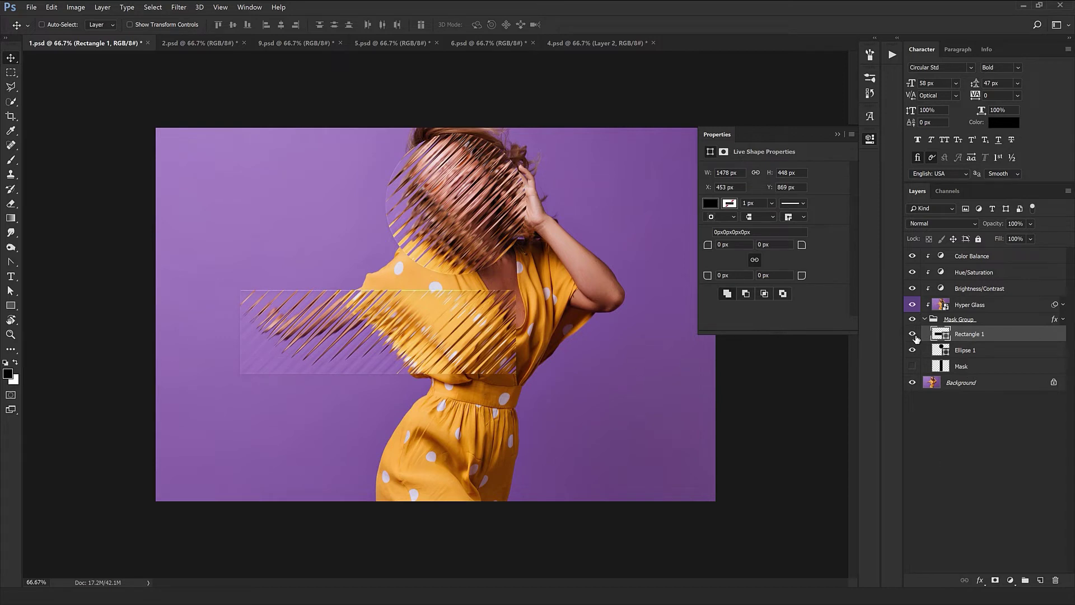
left_click(1056, 580)
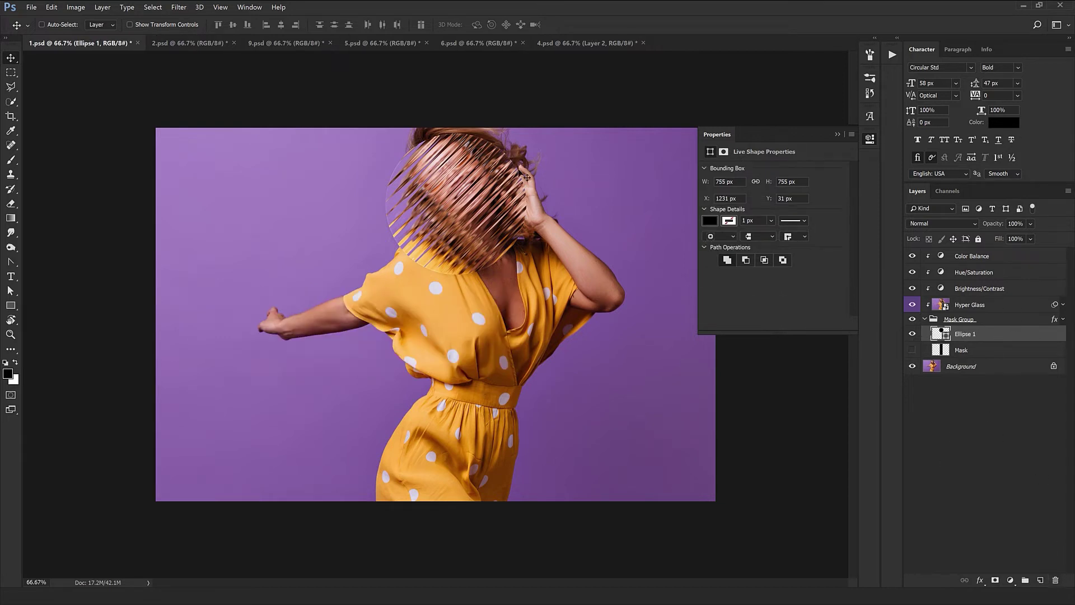
left_click_drag(514, 323, 533, 322)
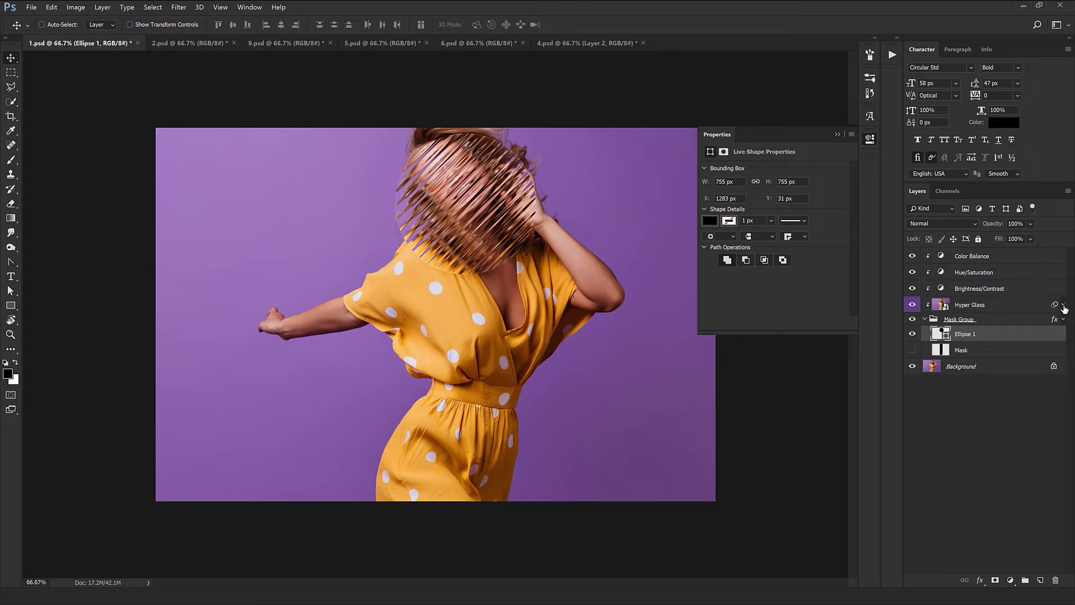
left_click(1063, 306)
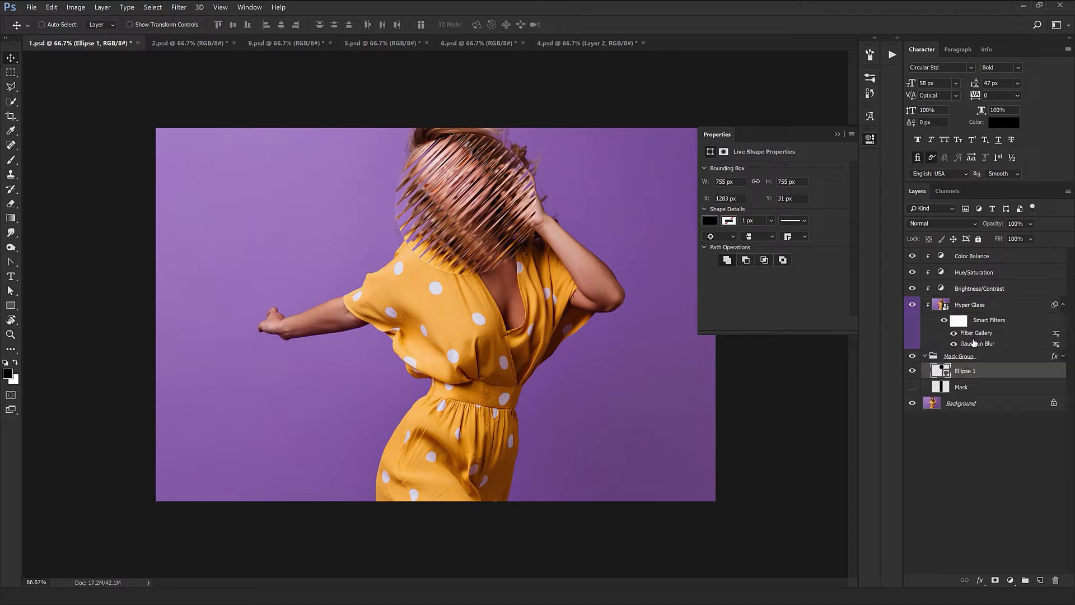
- Change the face's Glass filter to texture 11 with Scaling 112 and lower Smoothness
double_click(1009, 337)
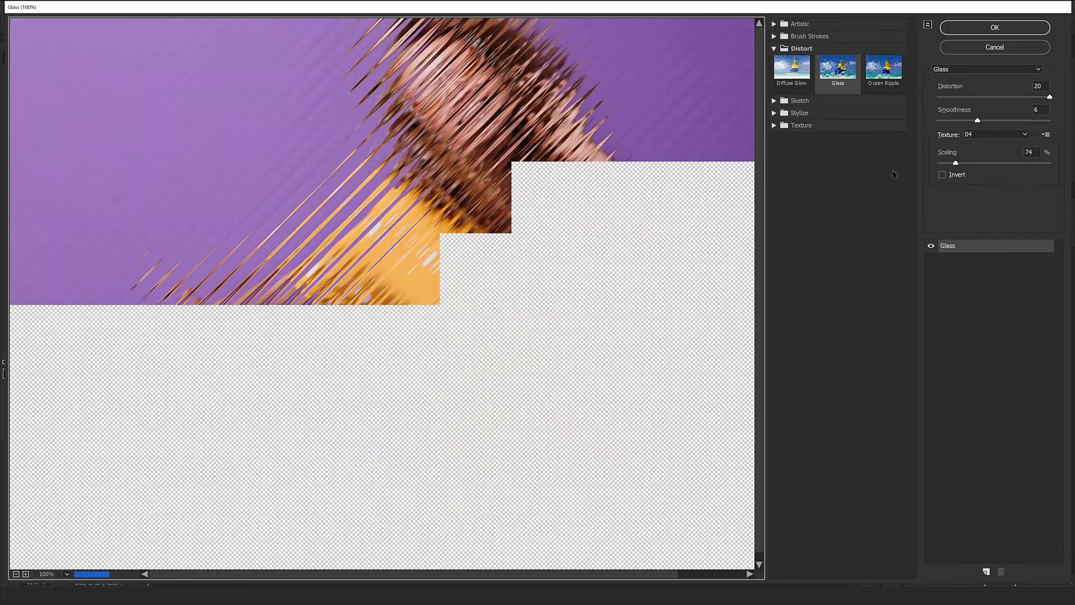
left_click(1047, 136)
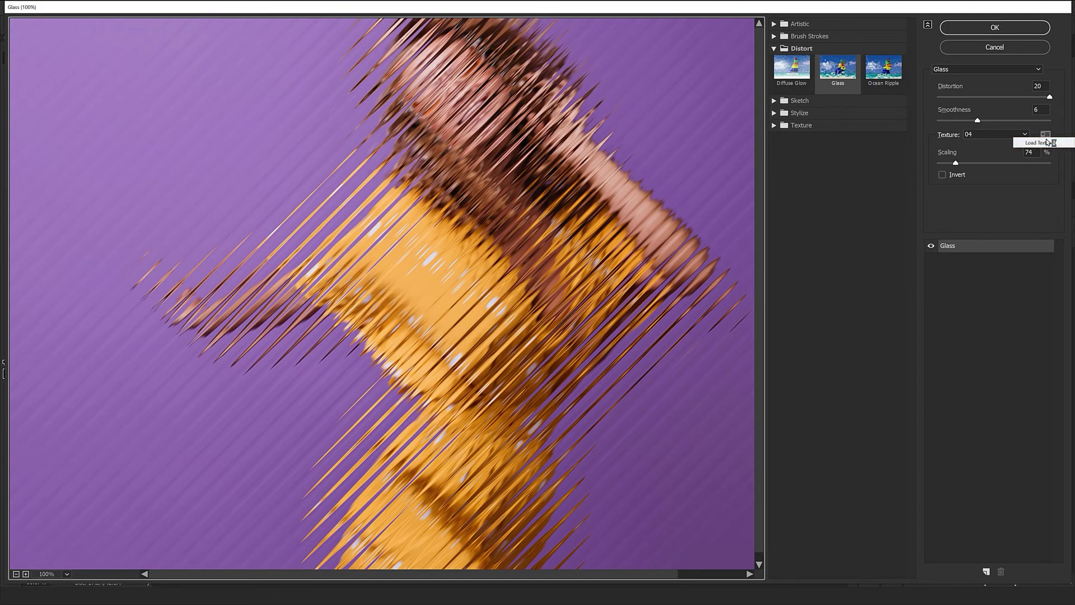
left_click(1036, 147)
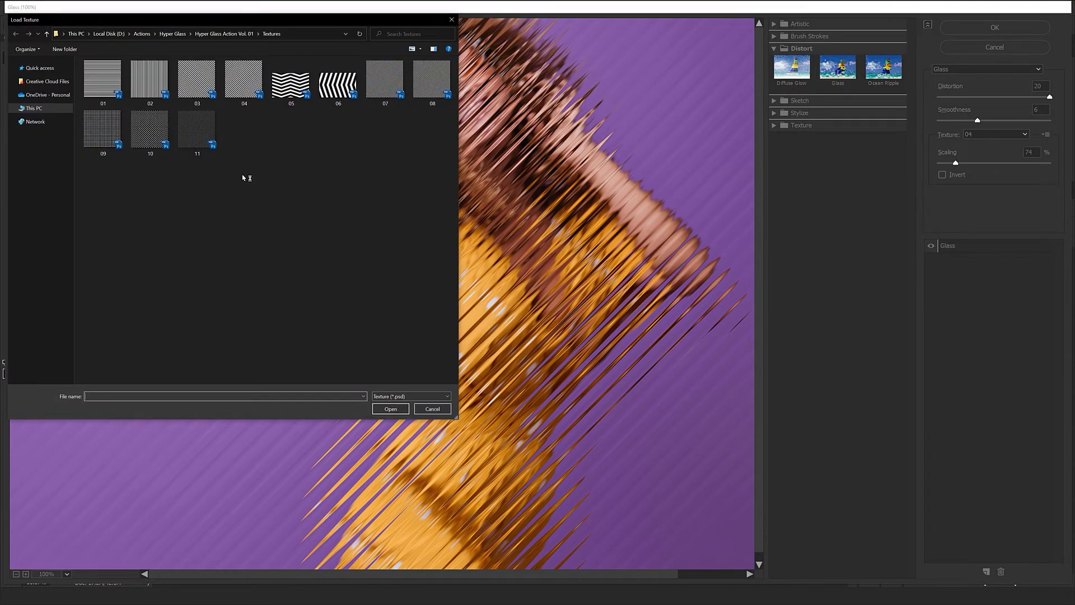
double_click(197, 129)
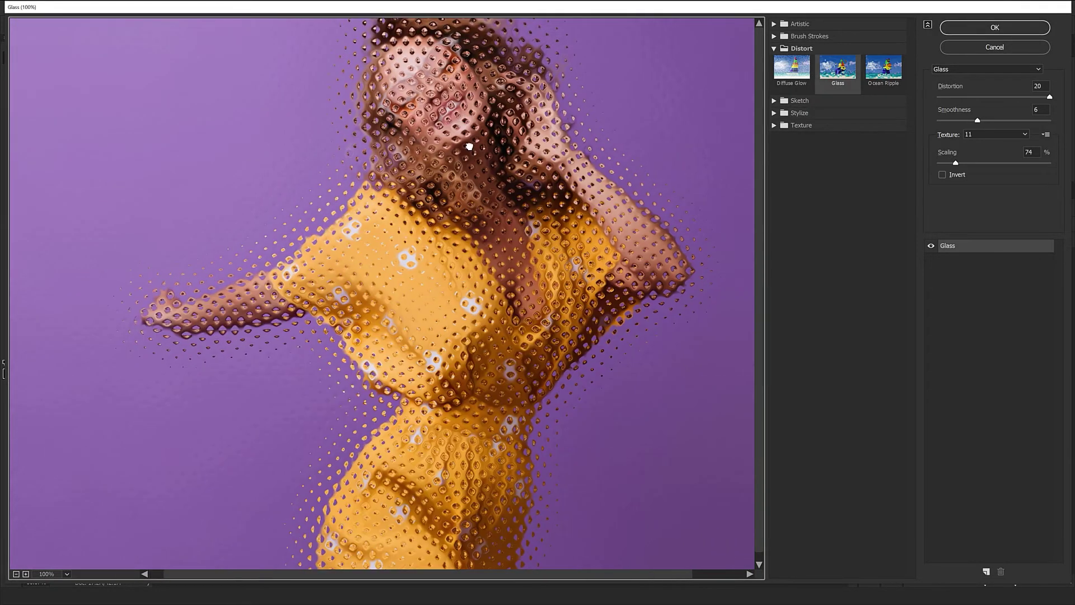
left_click_drag(977, 121, 946, 120)
left_click_drag(955, 163, 984, 163)
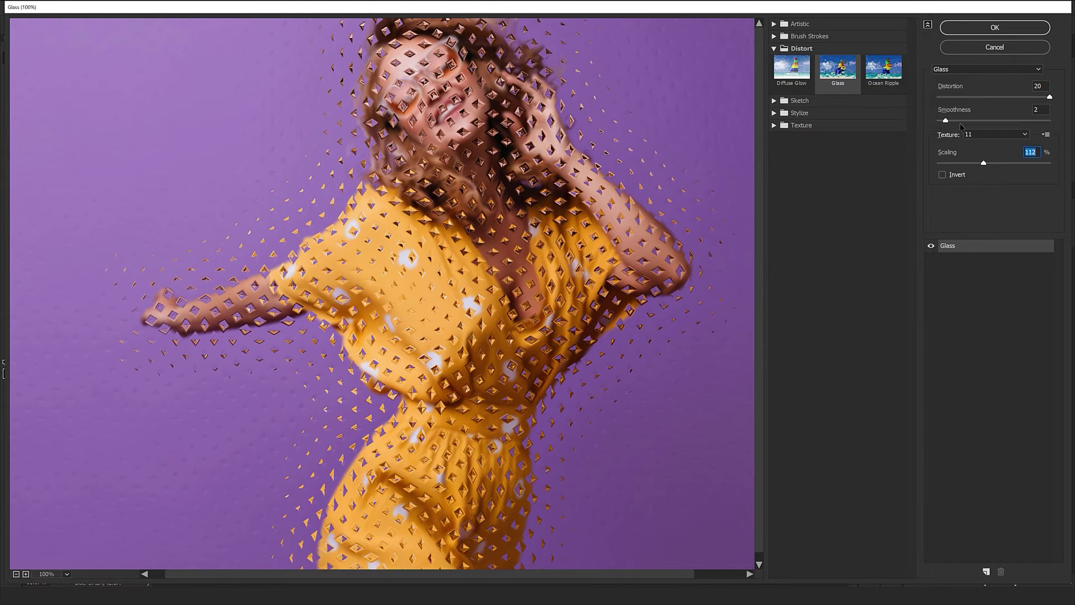
left_click(953, 120)
key("Return")
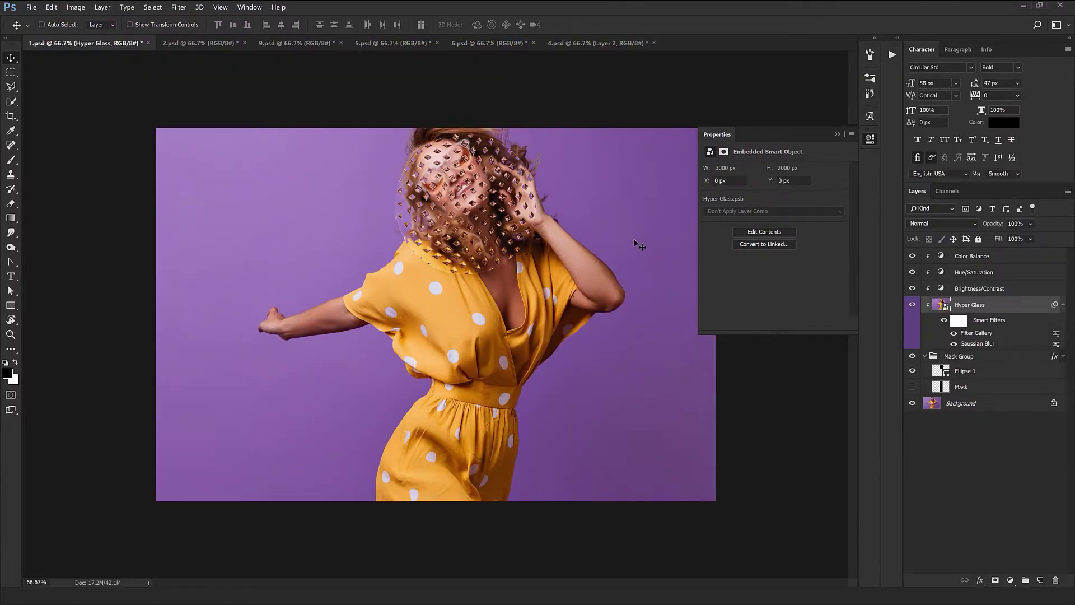
key("space")
- Lower the Gaussian Blur smart filter radius from 5.0 to 3.0 pixels
double_click(980, 344)
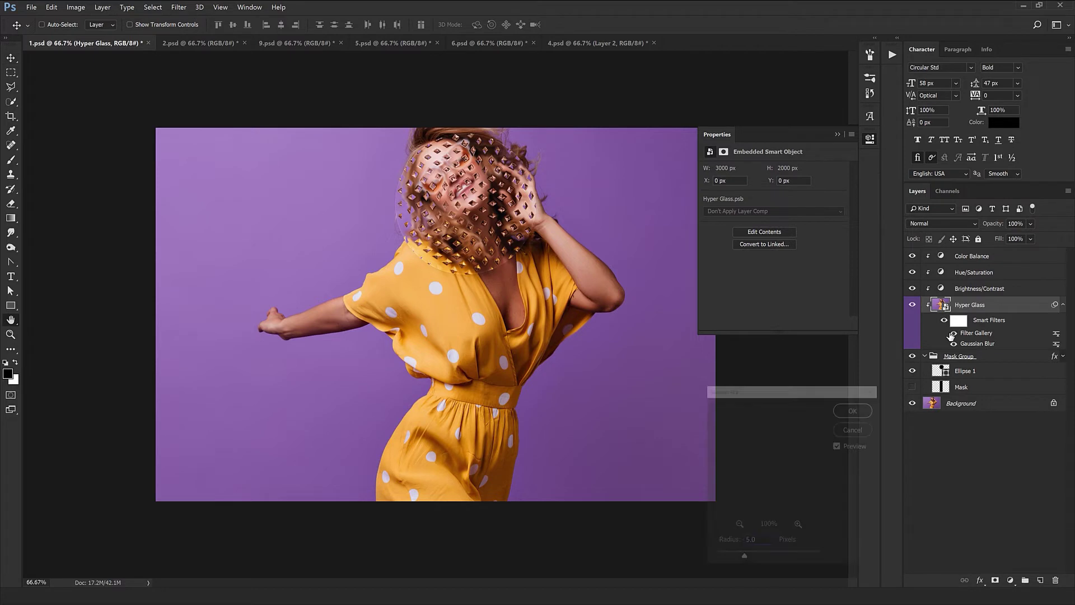
left_click_drag(789, 399, 582, 291)
left_click_drag(576, 390, 547, 361)
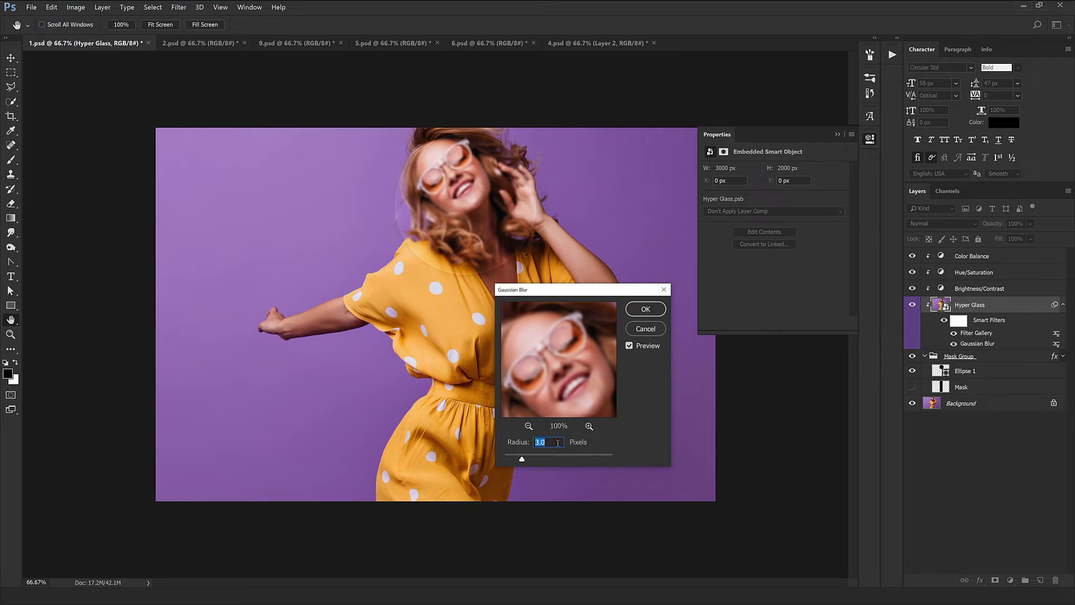
left_click(645, 309)
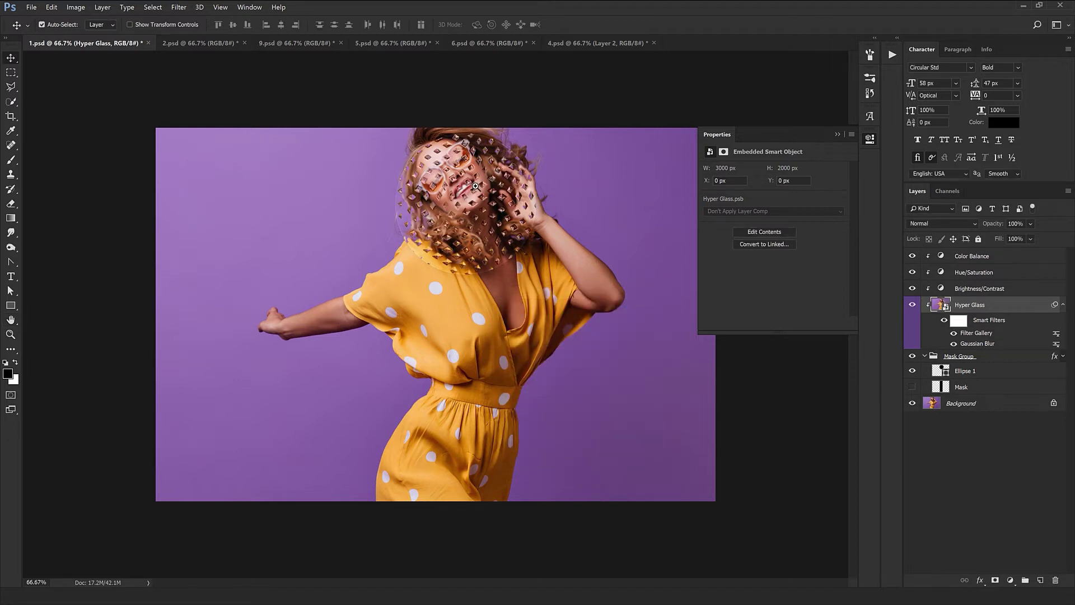
- Switch to the 2.psd yellow portrait document
scroll(476, 186, "up", 3)
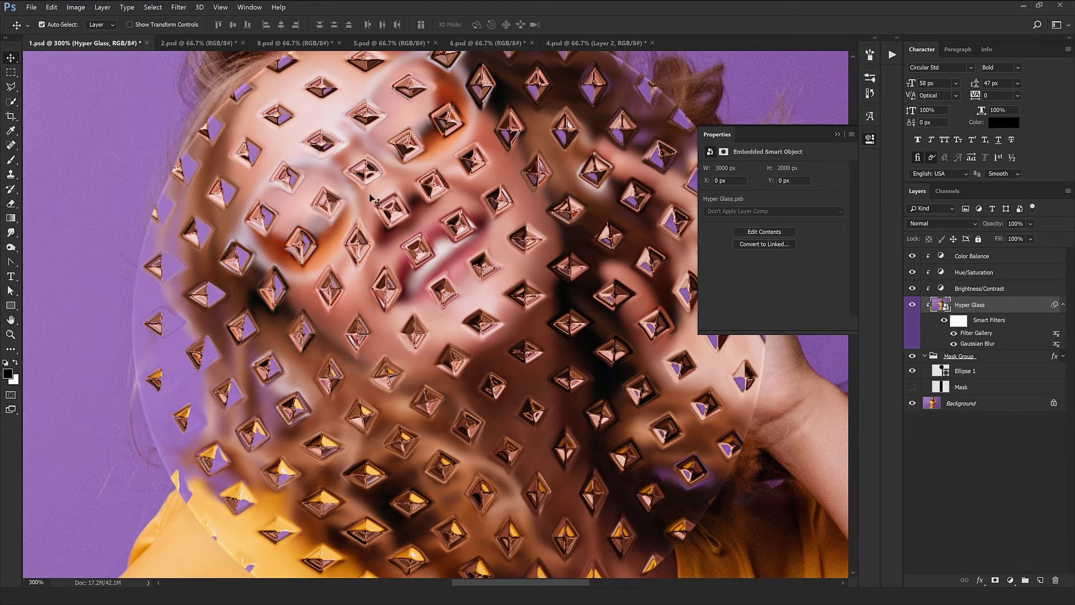
scroll(593, 327, "down", 1)
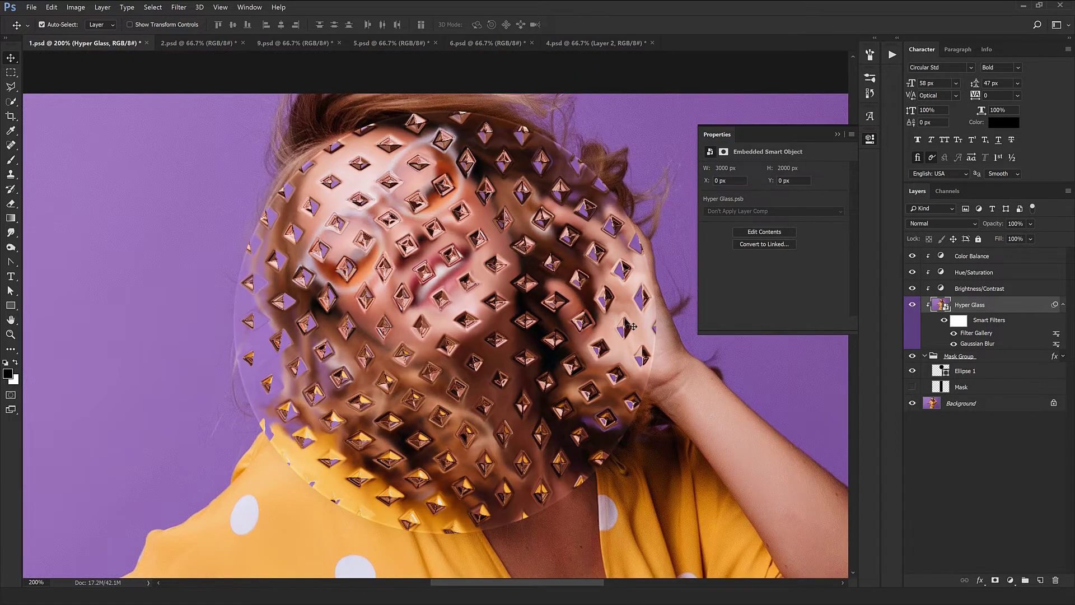
scroll(631, 326, "down", 2)
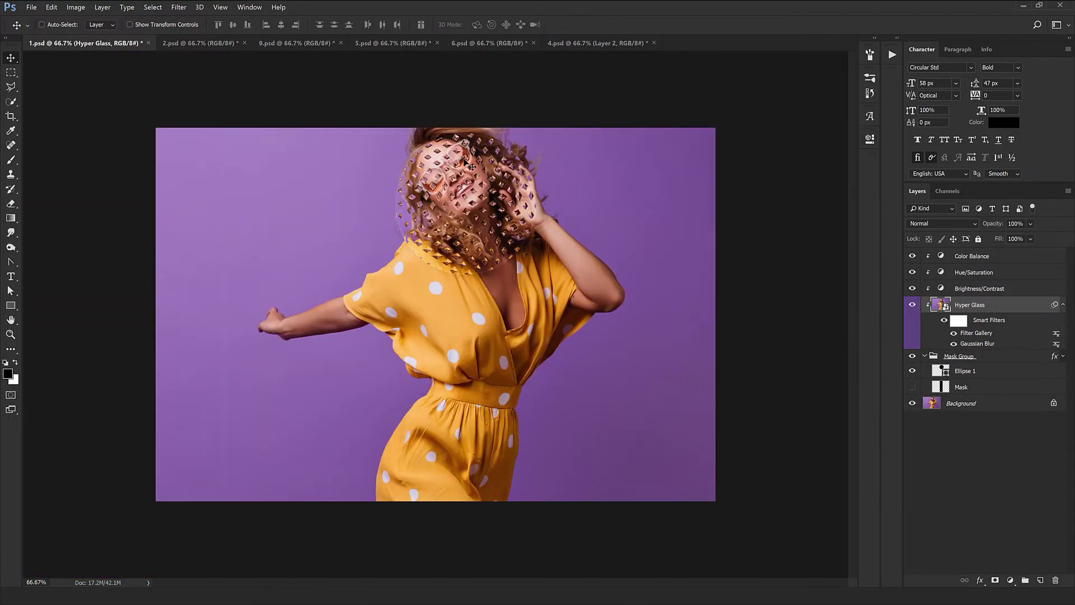
left_click(200, 43)
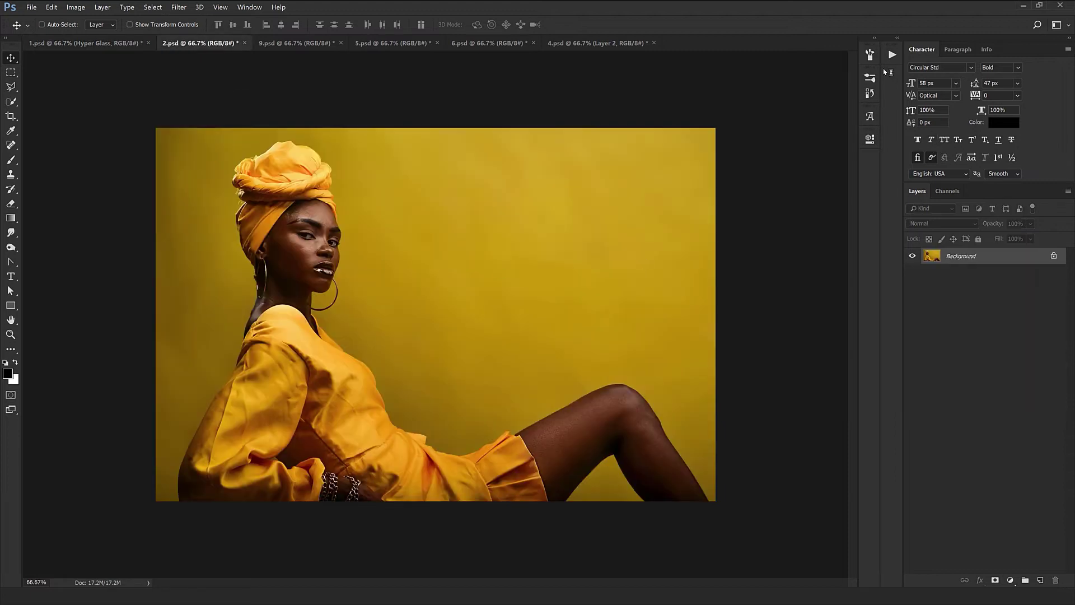
- Play the Hyper Glass action on 2.psd and continue into the Glass filter
left_click(892, 54)
left_click(811, 442)
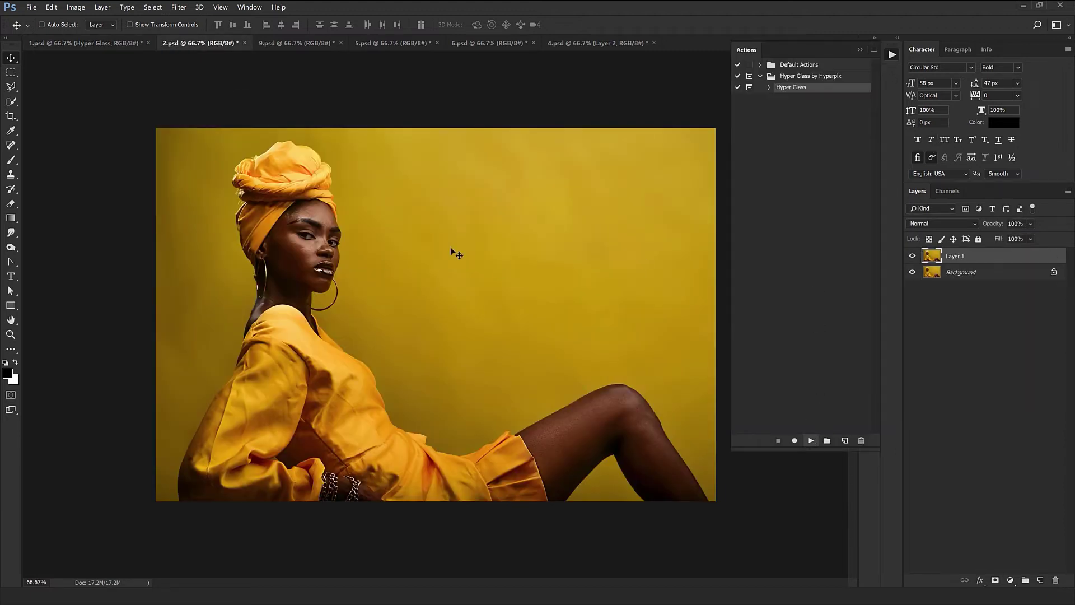
left_click(385, 344)
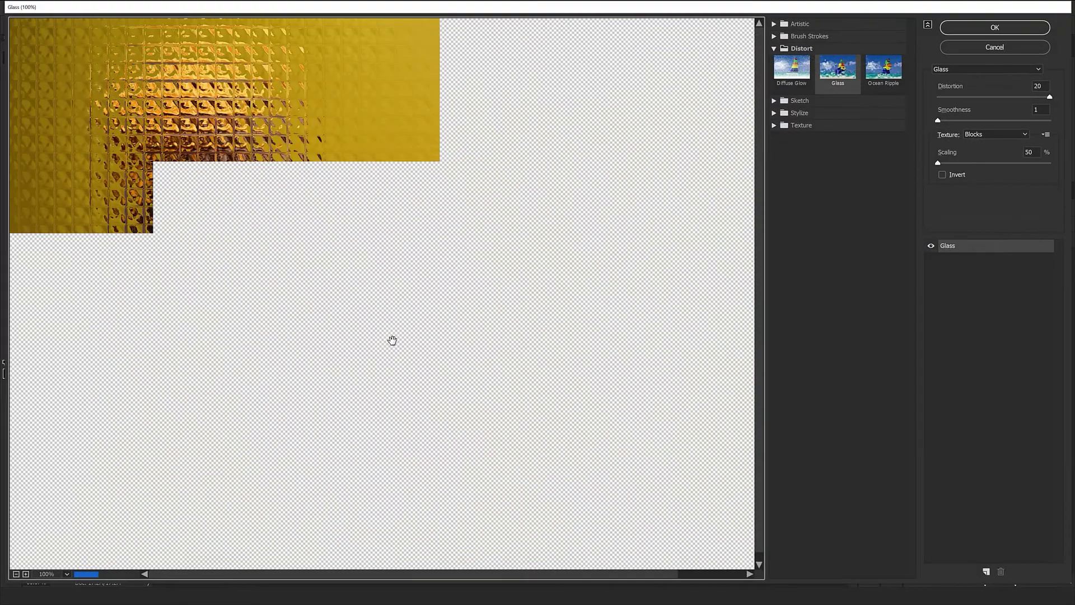
- Apply glass texture 07 with Scaling 97, Smoothness 7 and slightly reduced Distortion
left_click(1045, 134)
left_click(1033, 144)
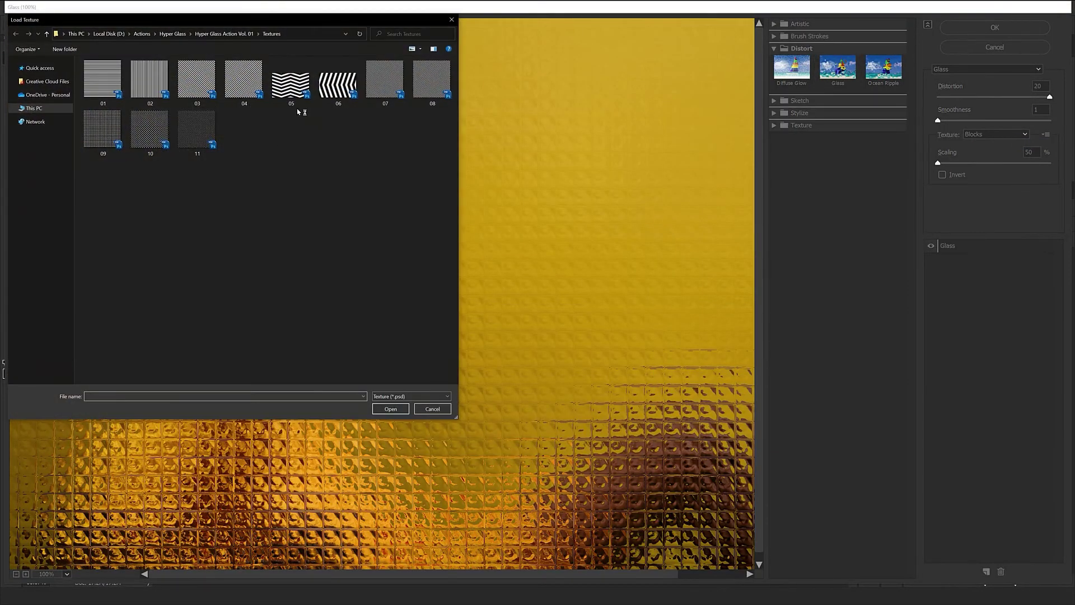
double_click(385, 81)
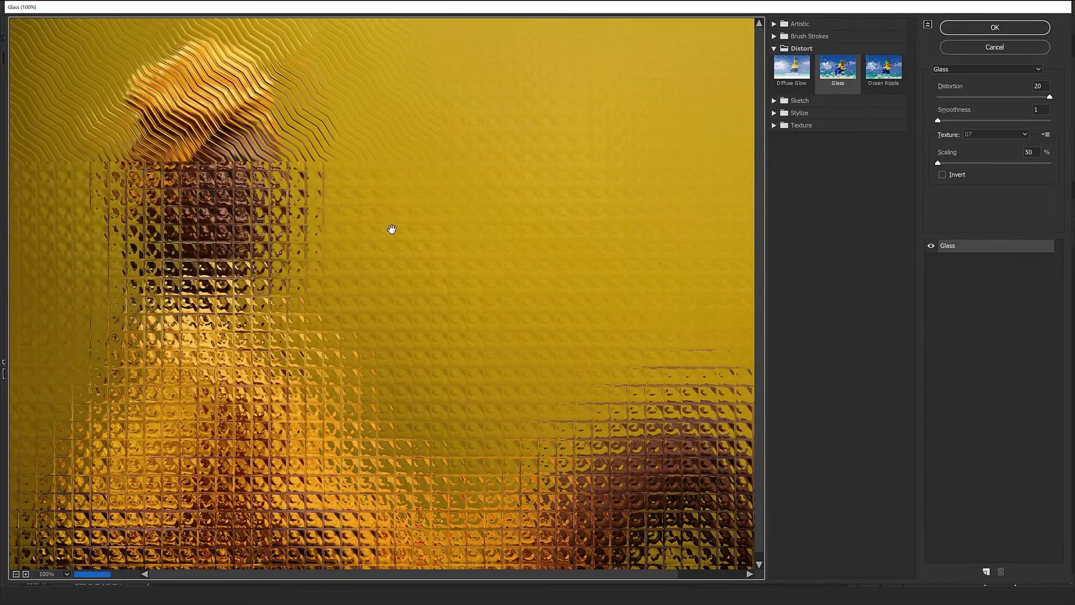
left_click_drag(938, 162, 973, 163)
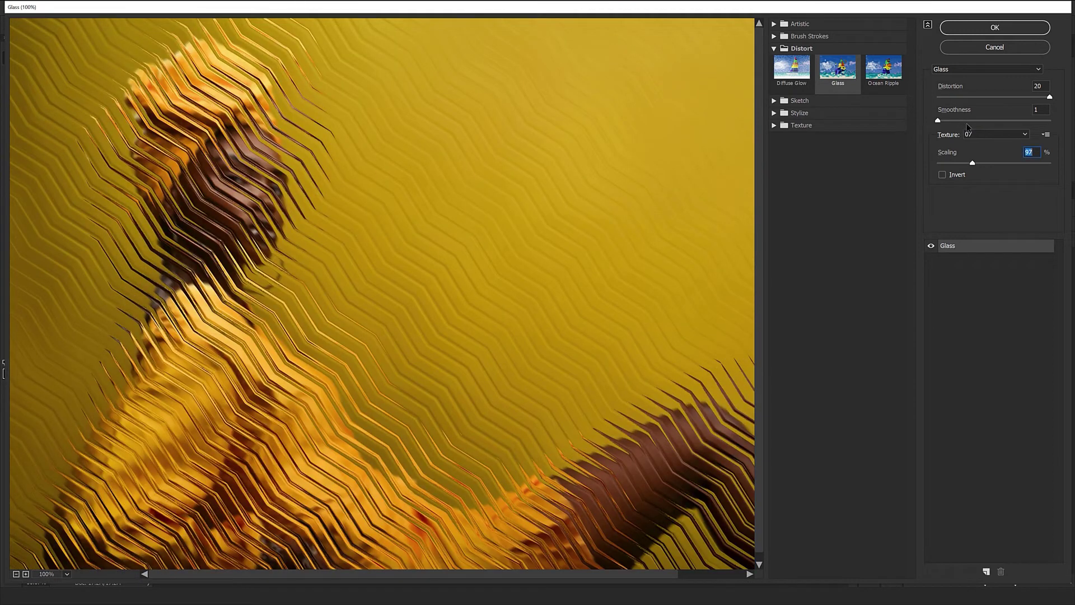
left_click_drag(939, 121, 990, 121)
key("shift+Tab")
key("Down")
key("Down")
key("Down")
key("Down")
key("Down")
key("Down")
key("Down")
key("Down")
key("Down")
key("Down")
key("Down")
key("Down")
key("Down")
key("Down")
key("Down")
key("Down")
key("Down")
key("Down")
key("Down")
key("Down")
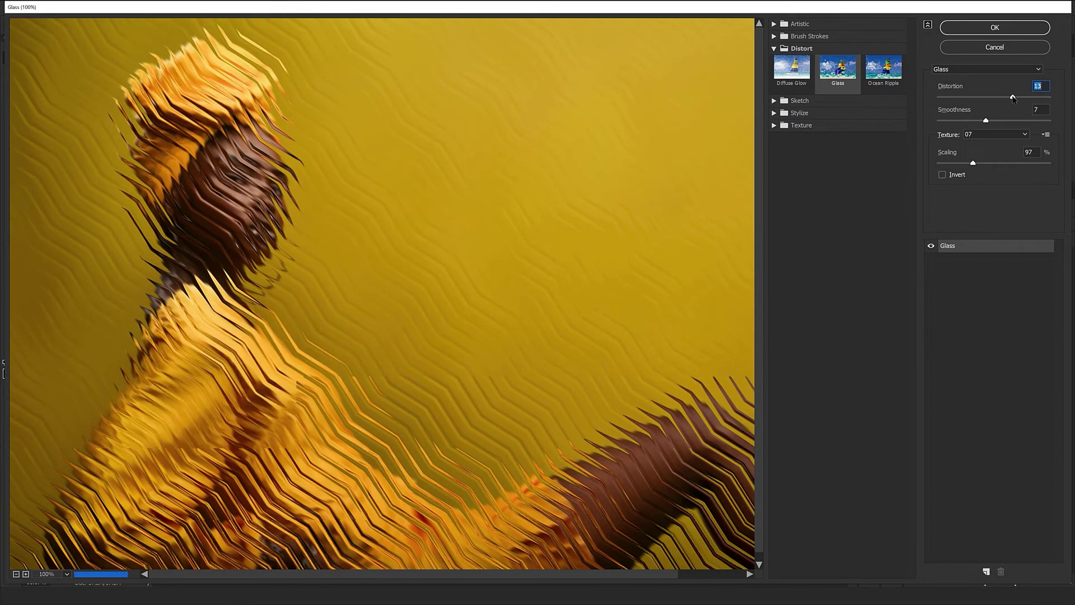
key("Return")
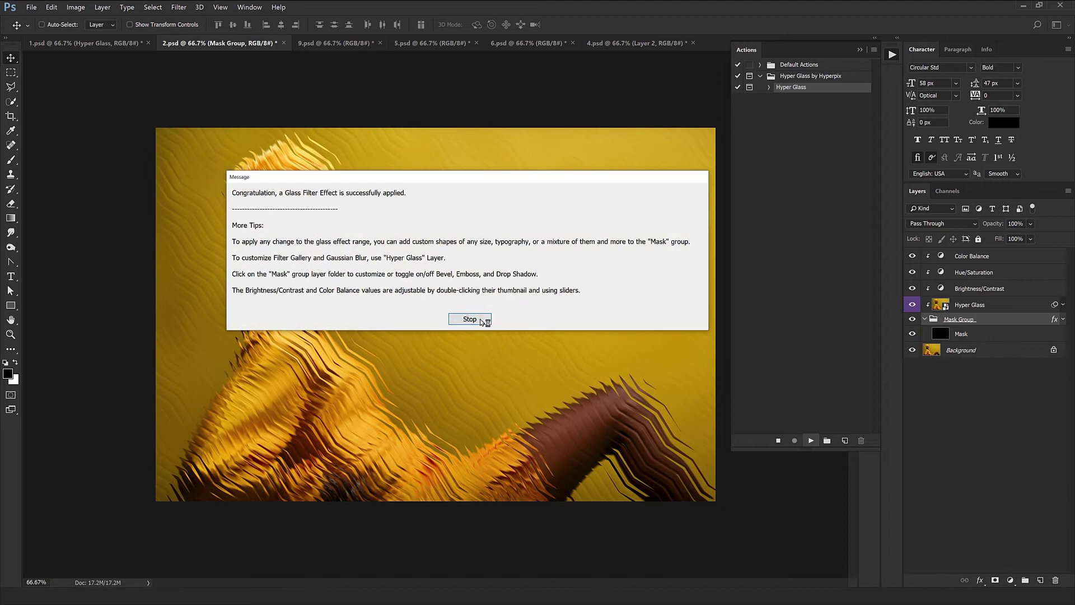
- Dismiss the message, hide the Mask, and draw an ellipse over the woman's head
left_click(482, 322)
left_click(959, 334)
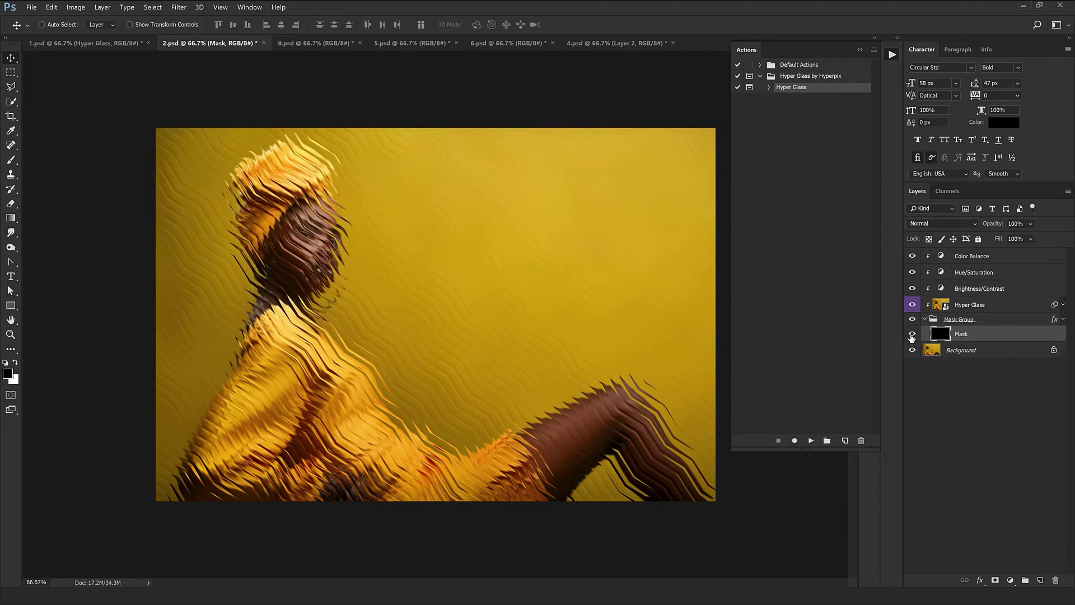
left_click(912, 333)
left_click(11, 305)
left_click(58, 330)
mouse_move(217, 169)
left_mouse_down()
mouse_move(411, 305)
mouse_move(370, 325)
left_mouse_up()
key("v")
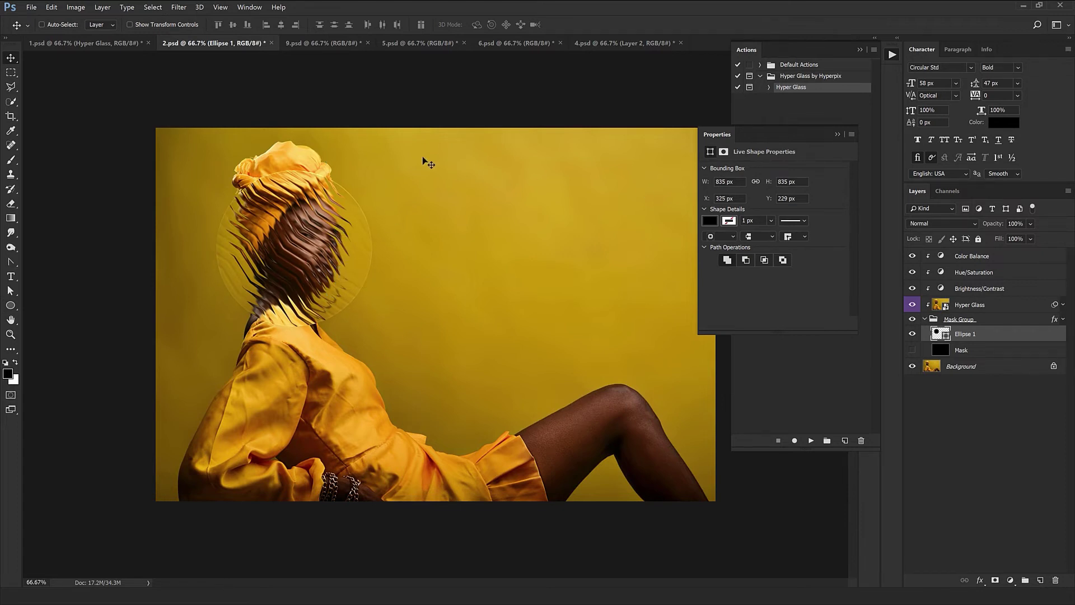
- Switch to the 9.psd city image and close the Properties panel
left_click(324, 44)
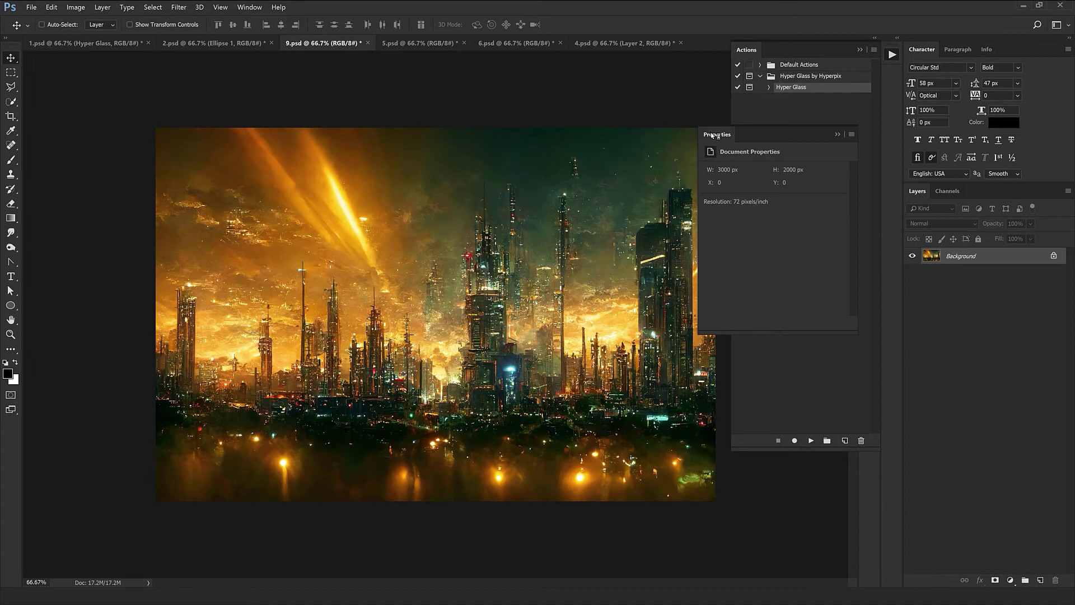
left_click_drag(713, 135, 728, 84)
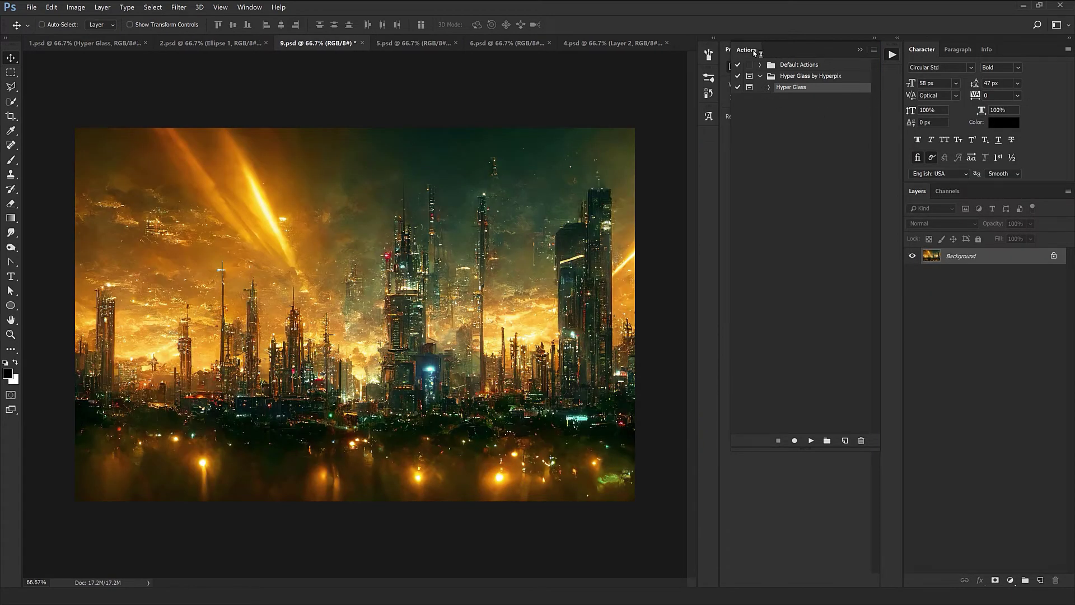
left_click(873, 51)
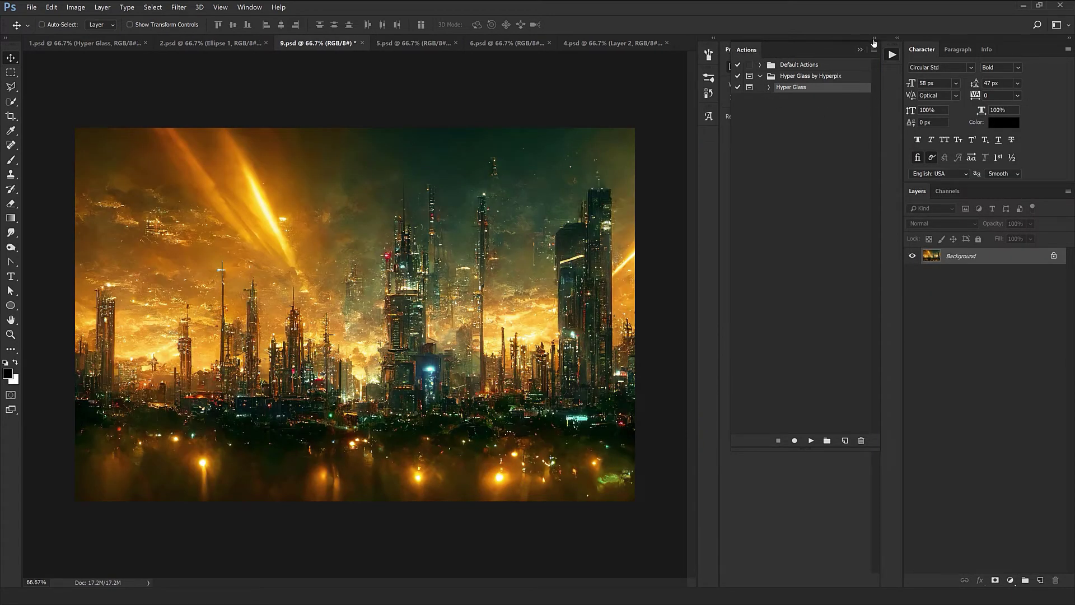